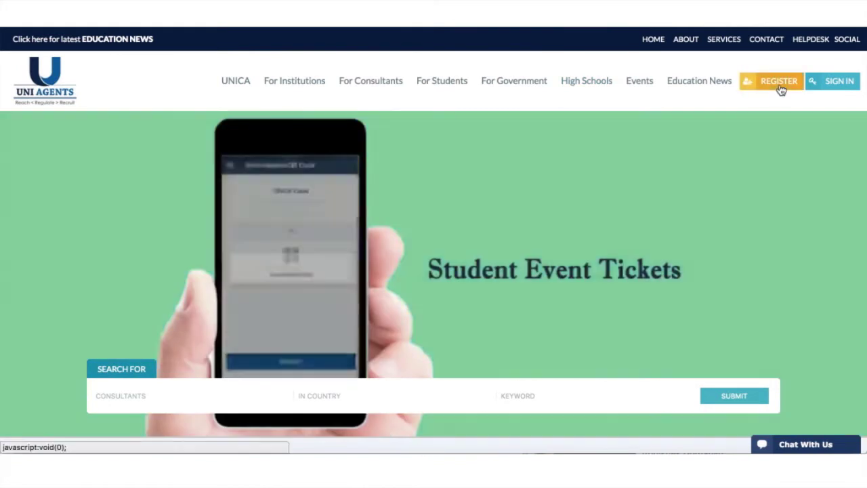
Open the registration area and examine the Company Details section of the certification form
{"action": "left_click", "coordinate": [779, 84]}
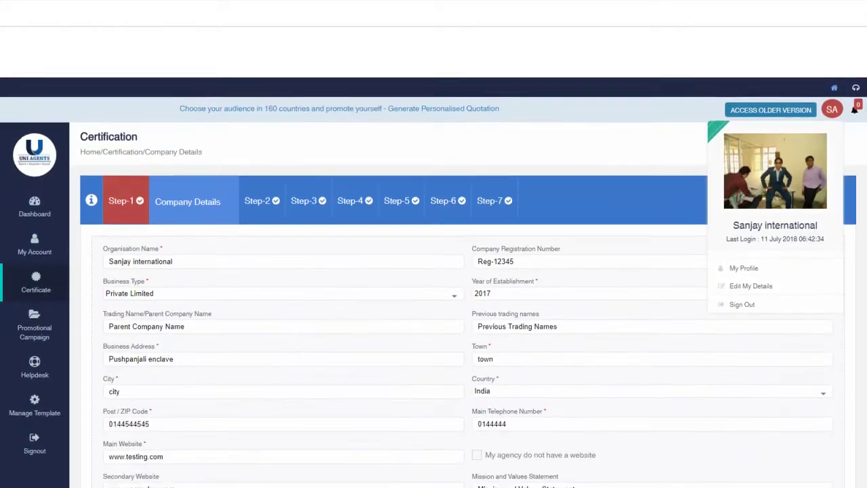
{"action": "scroll", "coordinate": [433, 271], "scroll_direction": "down", "scroll_amount": 5}
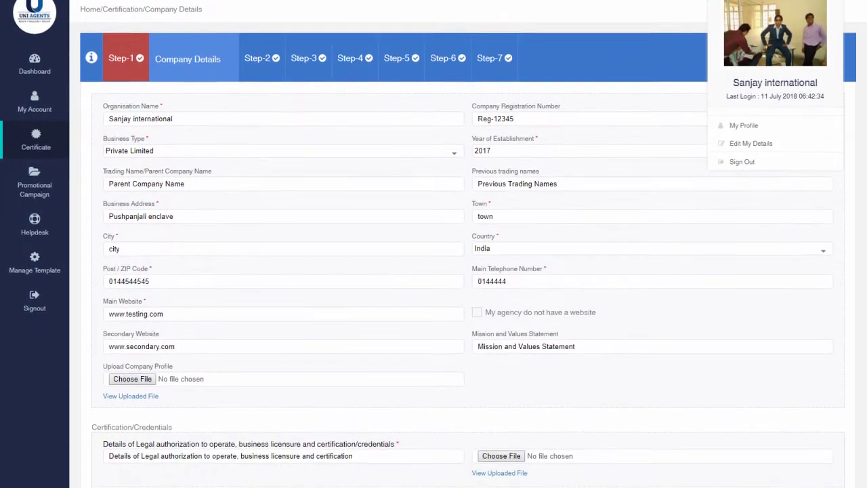
{"action": "scroll", "coordinate": [433, 271], "scroll_direction": "down", "scroll_amount": 2}
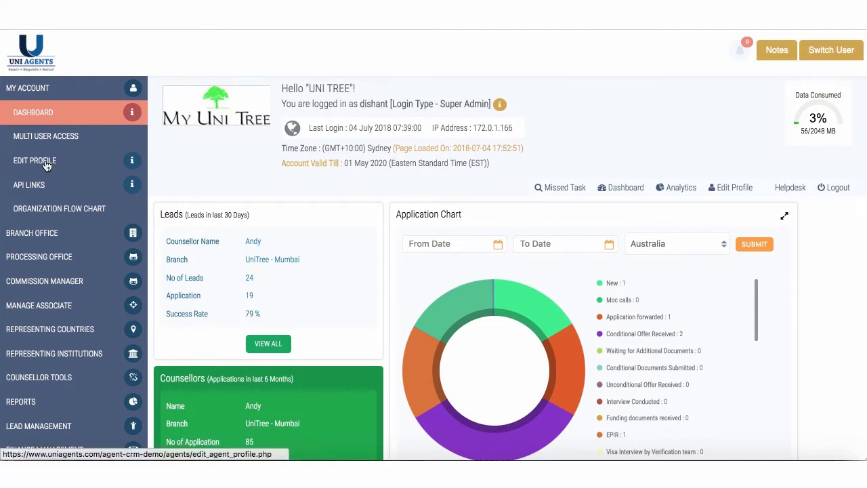
Set the time zone in the agency profile to (GMT+05:30) Kolkata and save the profile update
{"action": "left_click", "coordinate": [41, 160]}
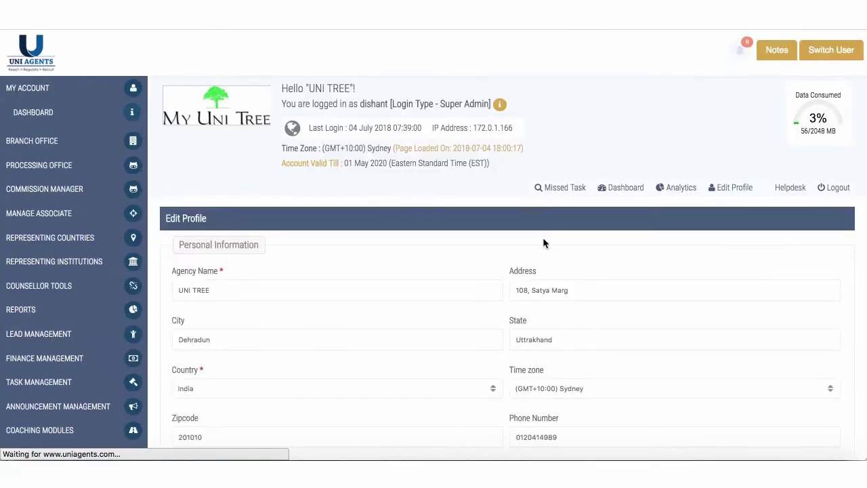
{"action": "scroll", "coordinate": [543, 237], "scroll_direction": "down", "scroll_amount": 3}
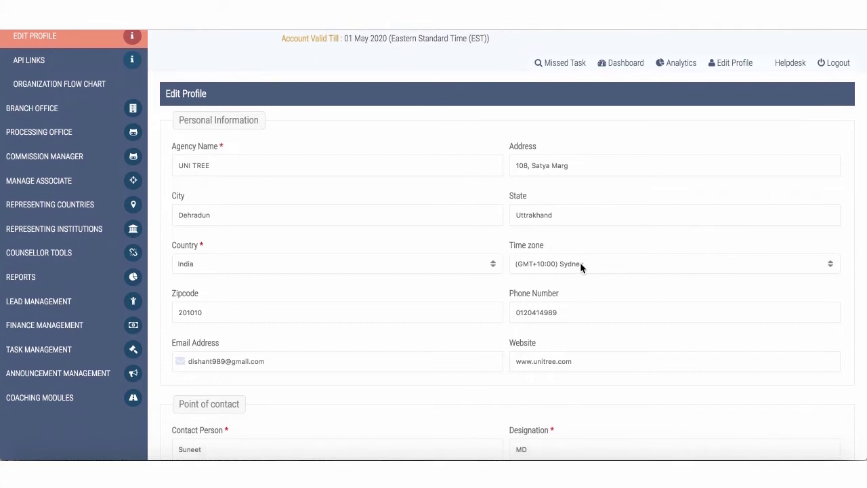
{"action": "left_click", "coordinate": [580, 262]}
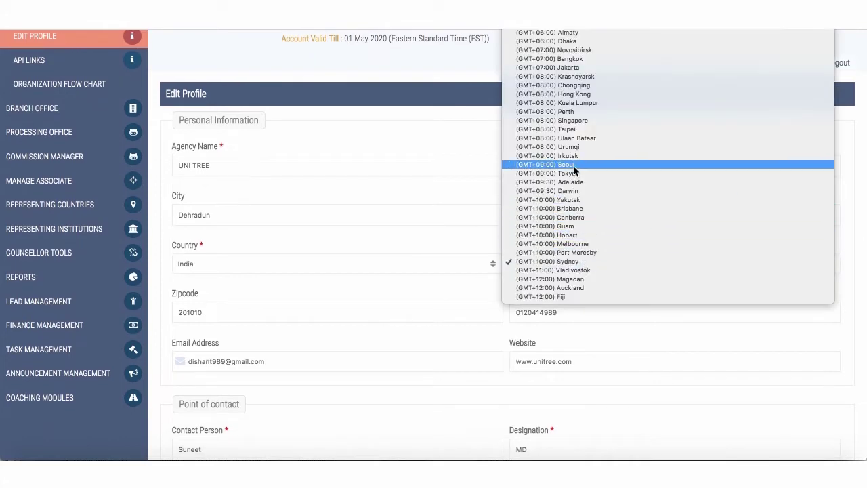
{"action": "scroll", "coordinate": [581, 89], "scroll_direction": "up", "scroll_amount": 1}
{"action": "scroll", "coordinate": [581, 89], "scroll_direction": "up", "scroll_amount": 7}
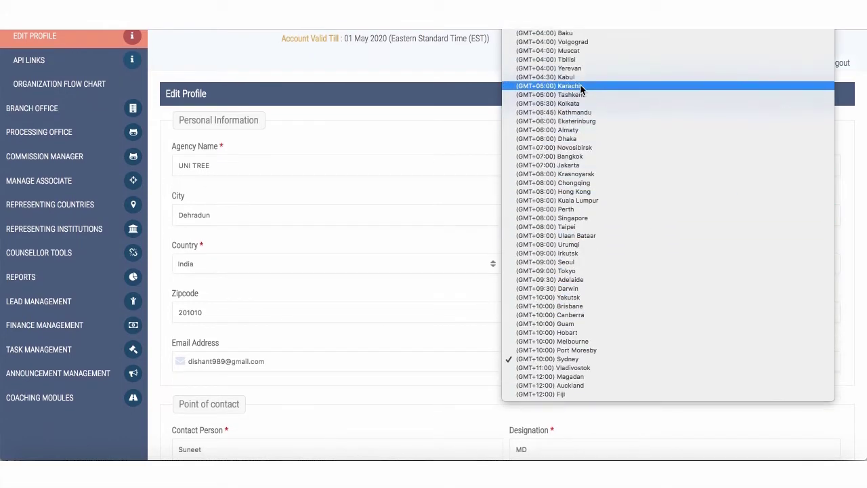
{"action": "scroll", "coordinate": [581, 89], "scroll_direction": "up", "scroll_amount": 7}
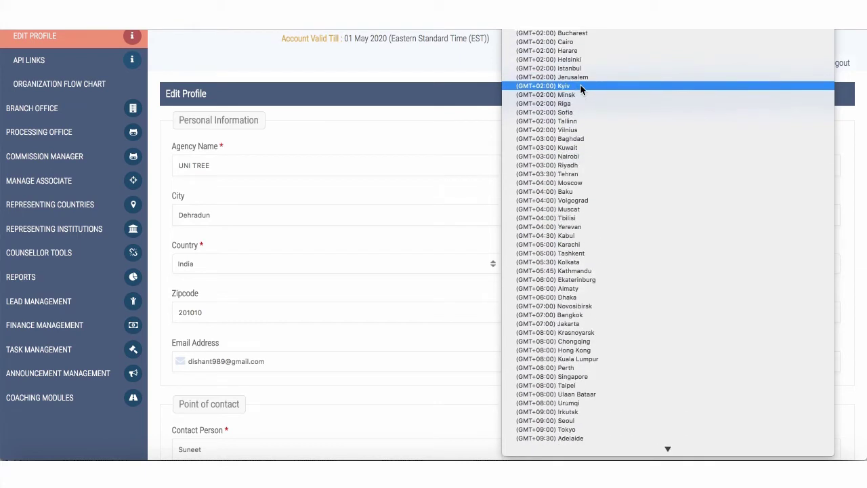
{"action": "scroll", "coordinate": [581, 89], "scroll_direction": "up", "scroll_amount": 2}
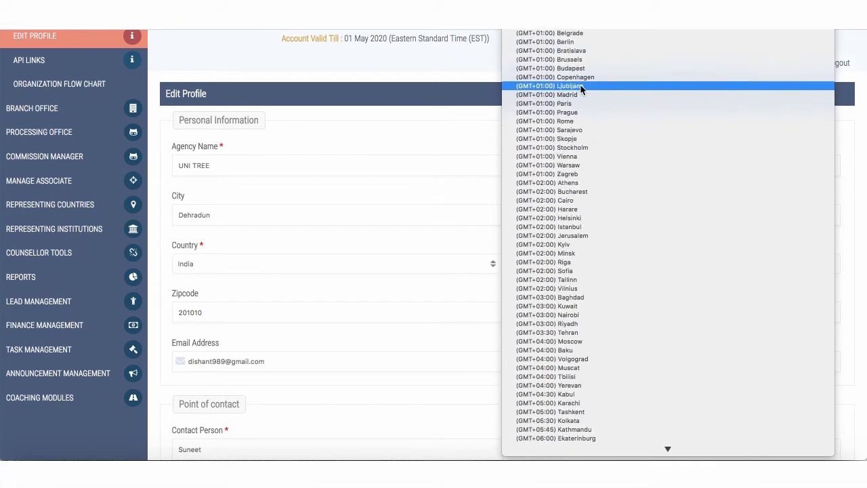
{"action": "scroll", "coordinate": [581, 89], "scroll_direction": "down", "scroll_amount": 5}
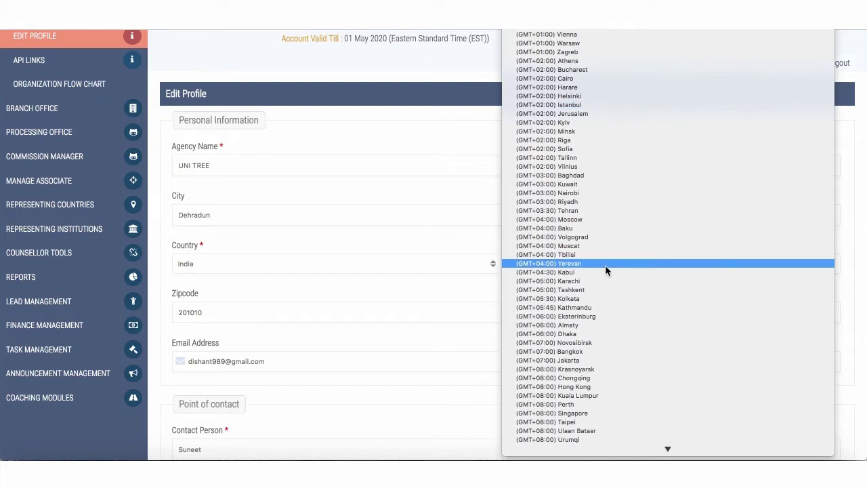
{"action": "left_click", "coordinate": [602, 300]}
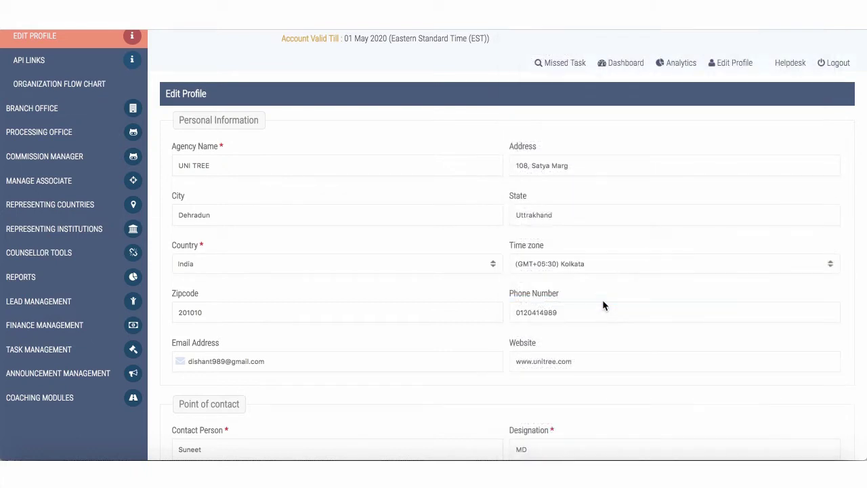
{"action": "scroll", "coordinate": [427, 329], "scroll_direction": "down", "scroll_amount": 10}
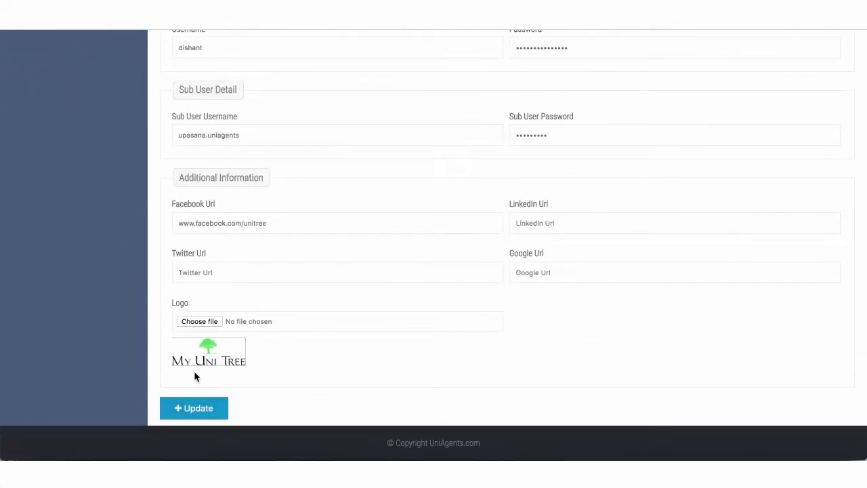
{"action": "left_click", "coordinate": [199, 408]}
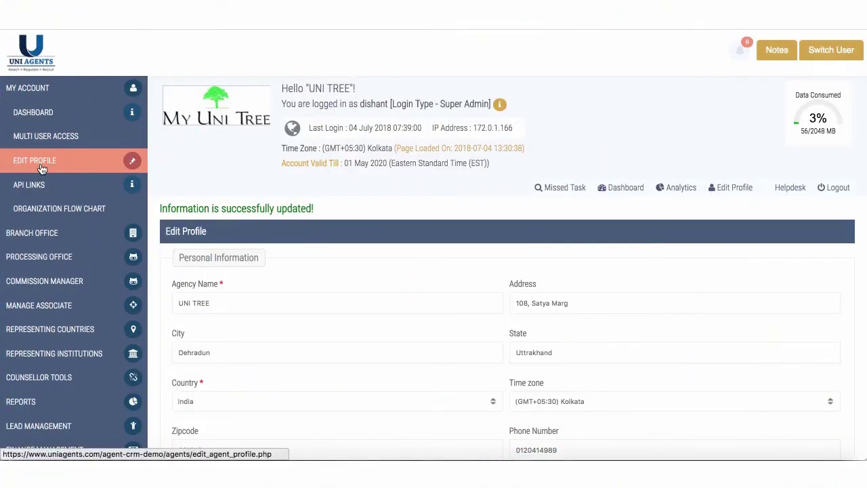
Reopen the agency profile and review its personal information, point of contact, login and sub-user details
{"action": "left_click", "coordinate": [41, 167]}
{"action": "scroll", "coordinate": [338, 289], "scroll_direction": "down", "scroll_amount": 3}
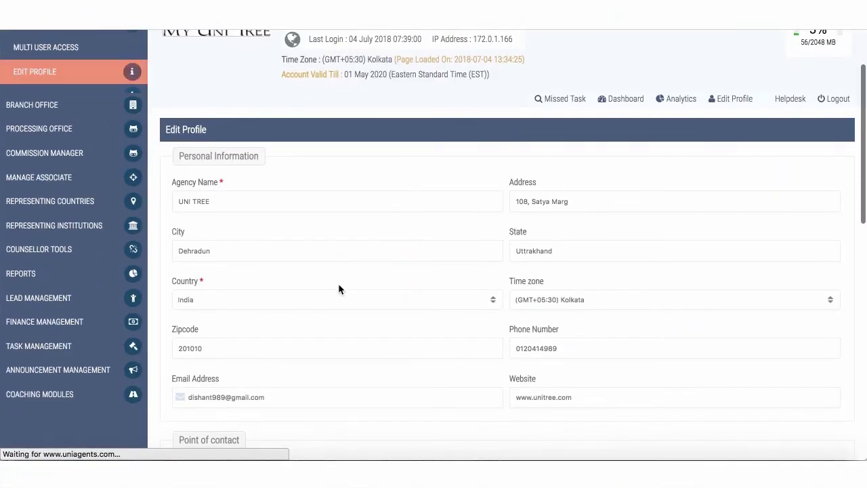
{"action": "scroll", "coordinate": [339, 288], "scroll_direction": "down", "scroll_amount": 10}
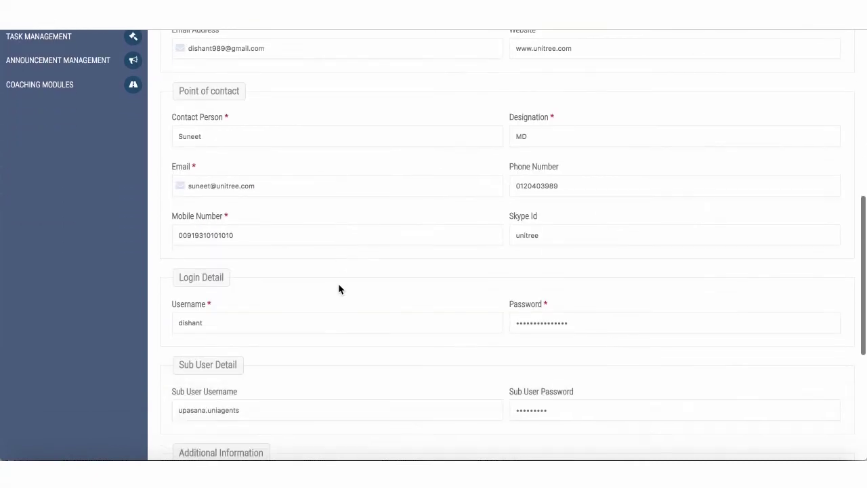
{"action": "scroll", "coordinate": [338, 286], "scroll_direction": "down", "scroll_amount": 3}
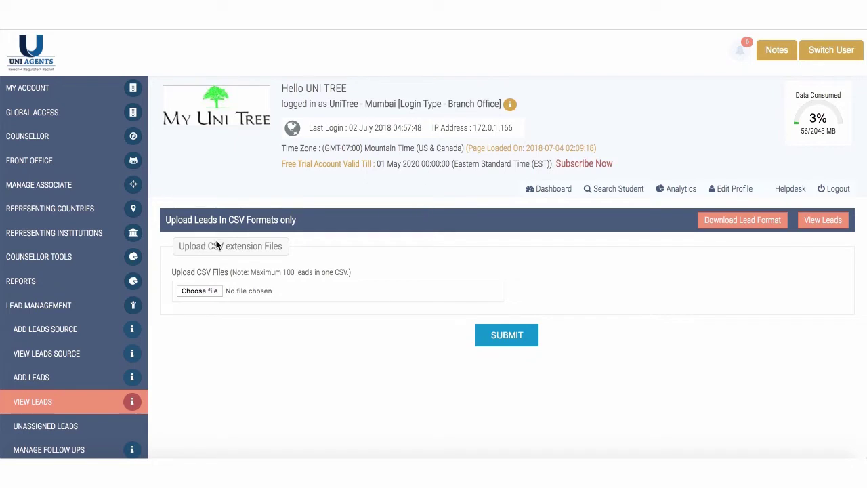
Download the CSV lead format and open leads_format.csv to check its columns
{"action": "left_click", "coordinate": [737, 227]}
{"action": "left_click", "coordinate": [806, 434]}
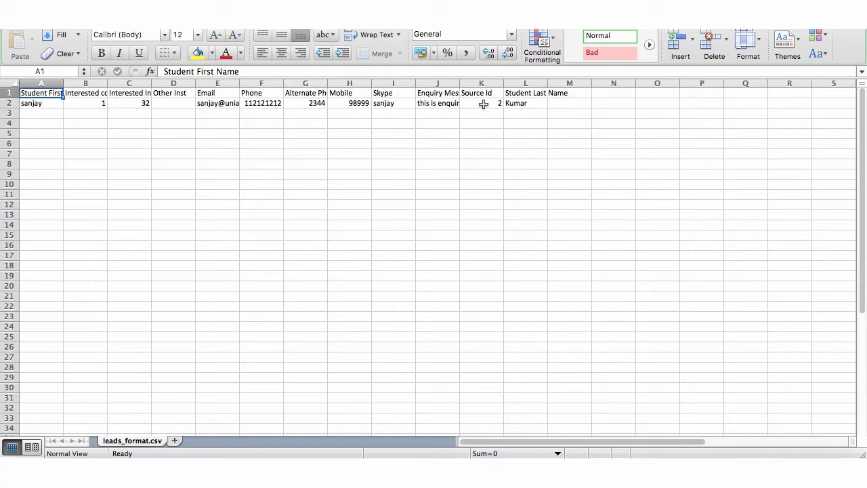
{"action": "left_click", "coordinate": [687, 441]}
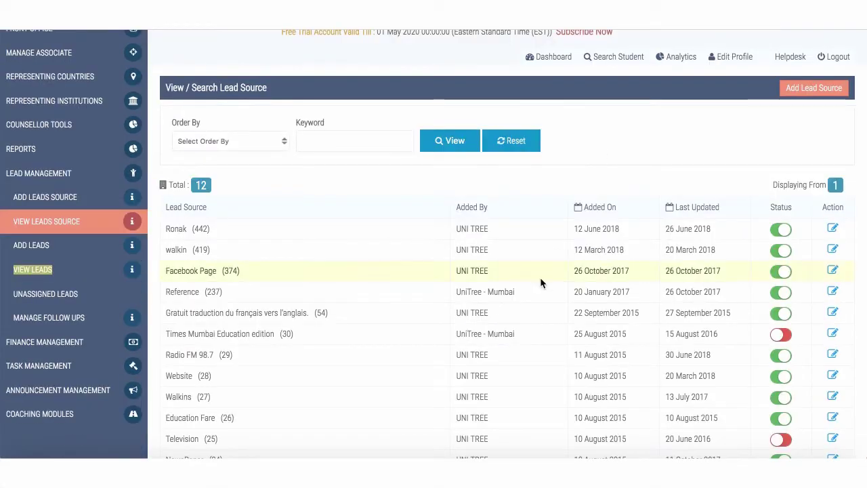
Review the list of lead sources and go to the leads list
{"action": "scroll", "coordinate": [540, 277], "scroll_direction": "down", "scroll_amount": 2}
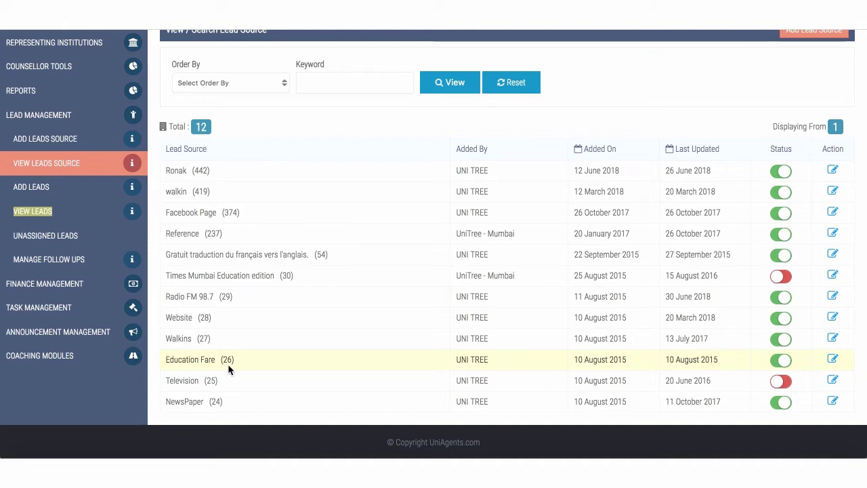
{"action": "scroll", "coordinate": [358, 273], "scroll_direction": "up", "scroll_amount": 1}
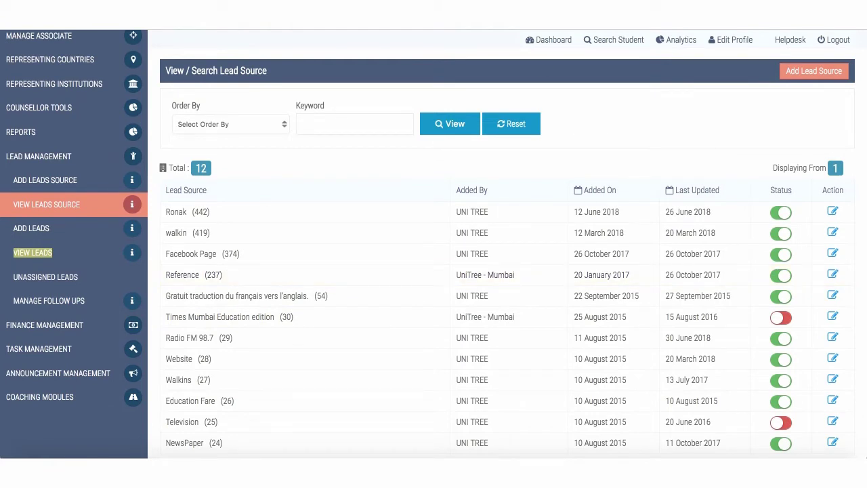
{"action": "left_click", "coordinate": [32, 252]}
In the counsellor account, list the leads and open the lead report of the student interested in Arts University Bournemouth
{"action": "scroll", "coordinate": [533, 205], "scroll_direction": "down", "scroll_amount": 2}
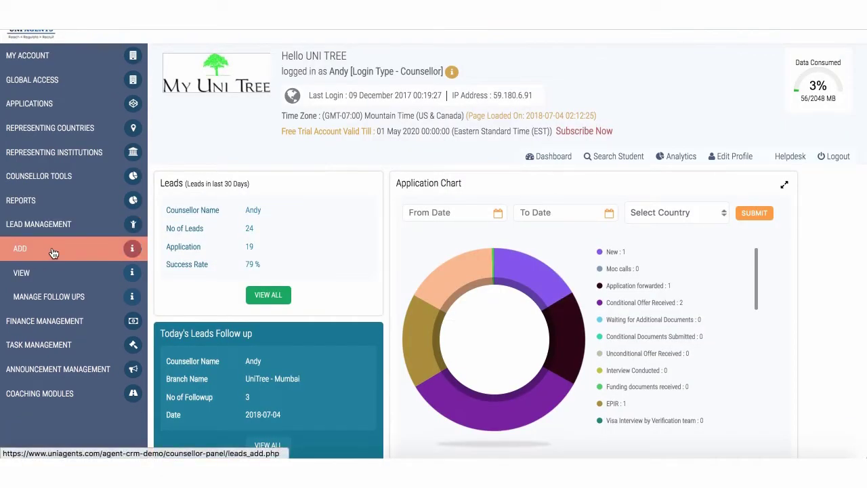
{"action": "left_click", "coordinate": [62, 271]}
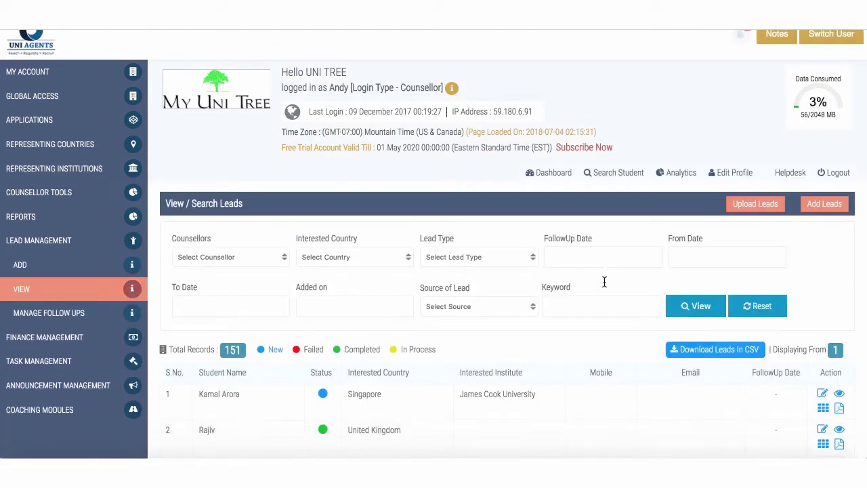
{"action": "scroll", "coordinate": [606, 271], "scroll_direction": "down", "scroll_amount": 3}
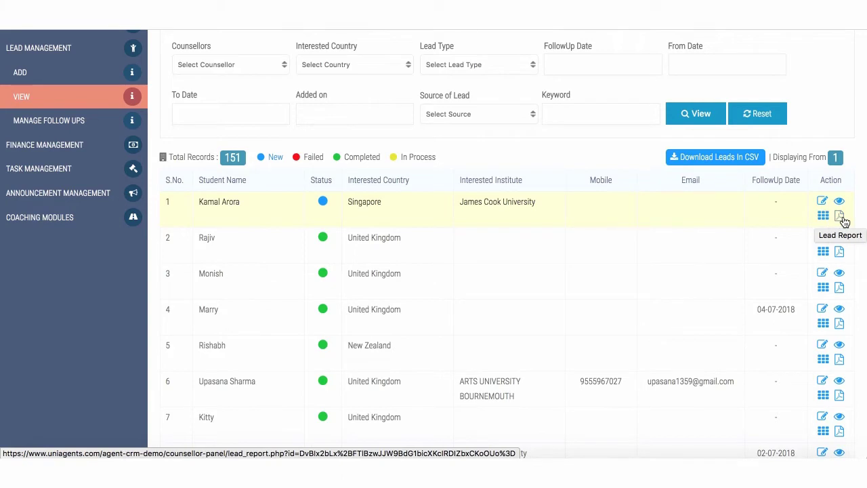
{"action": "left_click", "coordinate": [843, 223]}
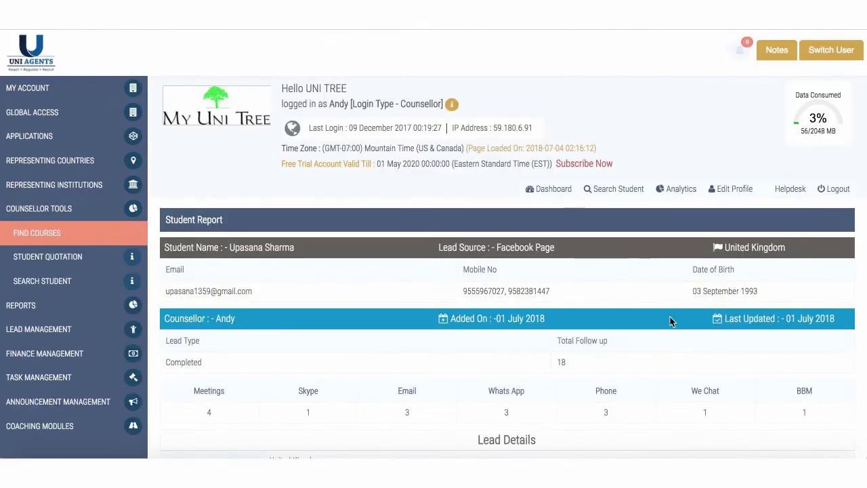
Examine the student report's follow-up counts by channel, lead details and dated follow-up history
{"action": "scroll", "coordinate": [670, 316], "scroll_direction": "down", "scroll_amount": 3}
{"action": "scroll", "coordinate": [670, 319], "scroll_direction": "down", "scroll_amount": 1}
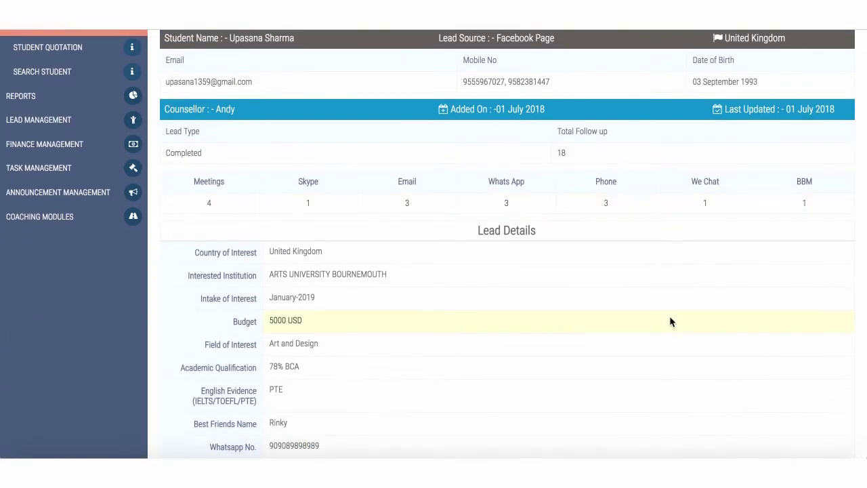
{"action": "scroll", "coordinate": [669, 318], "scroll_direction": "up", "scroll_amount": 1}
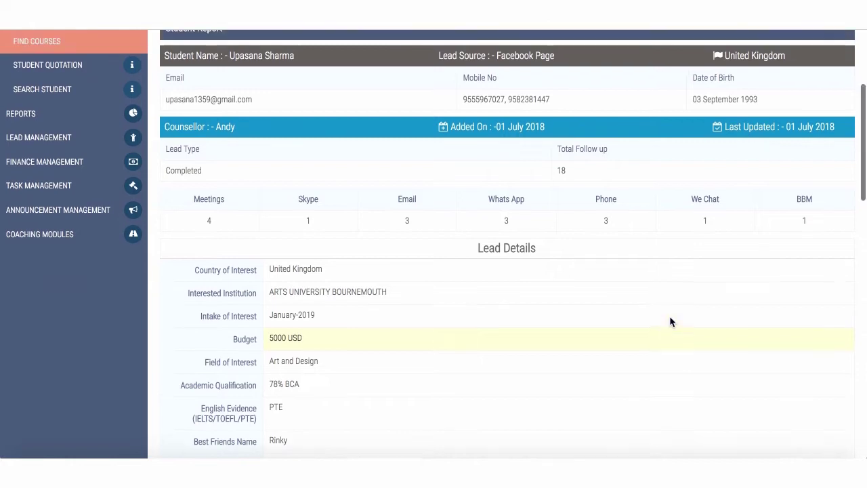
{"action": "scroll", "coordinate": [669, 318], "scroll_direction": "down", "scroll_amount": 1}
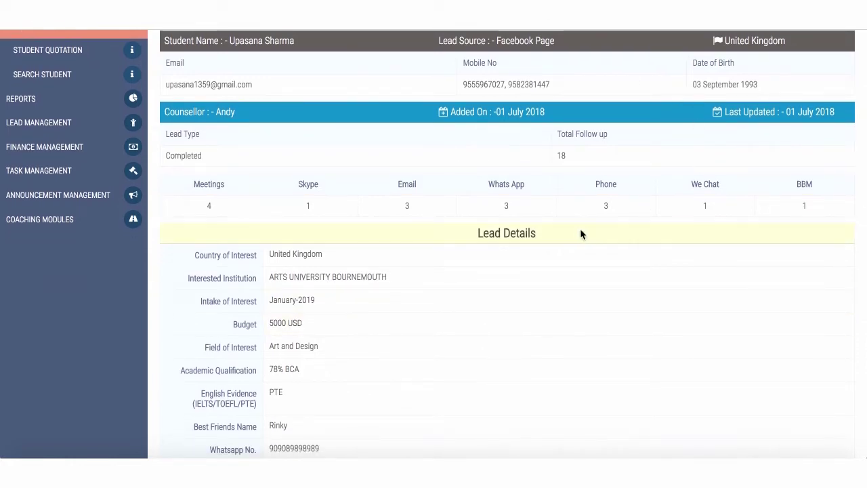
{"action": "scroll", "coordinate": [577, 229], "scroll_direction": "down", "scroll_amount": 3}
{"action": "scroll", "coordinate": [577, 233], "scroll_direction": "down", "scroll_amount": 5}
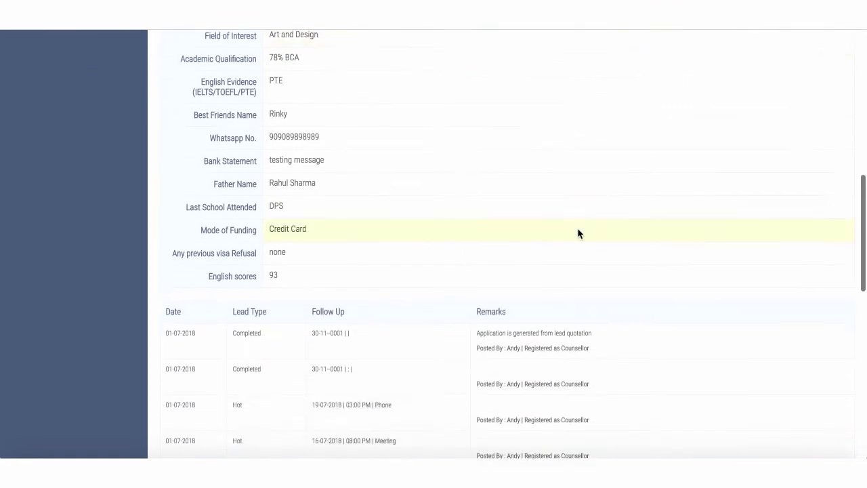
{"action": "scroll", "coordinate": [578, 230], "scroll_direction": "down", "scroll_amount": 3}
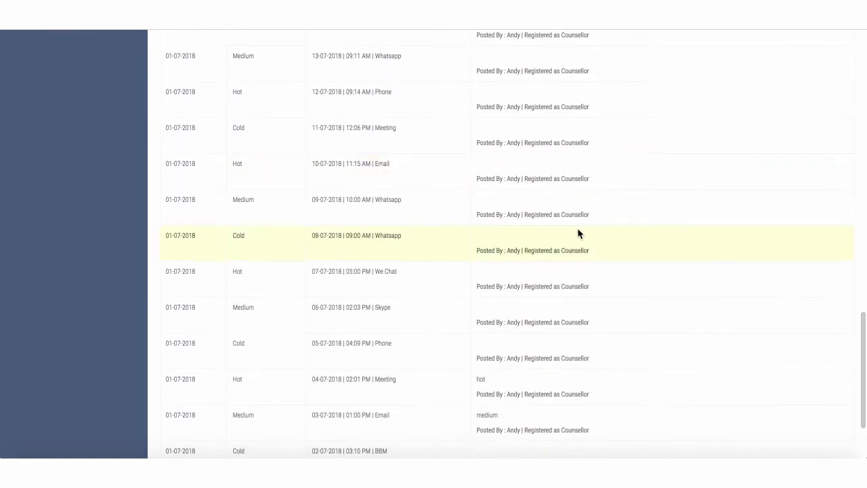
{"action": "scroll", "coordinate": [577, 231], "scroll_direction": "down", "scroll_amount": 2}
{"action": "scroll", "coordinate": [578, 231], "scroll_direction": "up", "scroll_amount": 7}
{"action": "scroll", "coordinate": [577, 230], "scroll_direction": "up", "scroll_amount": 6}
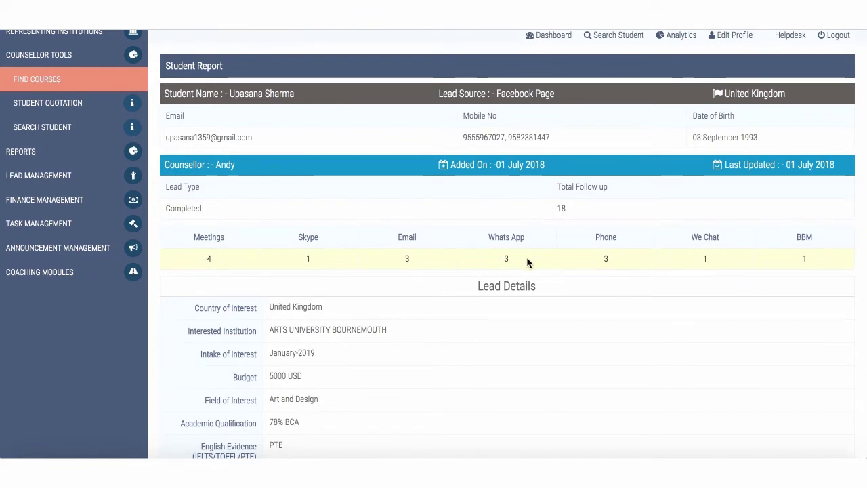
Generate the PDF version of the student report with contact details and review its contents
{"action": "scroll", "coordinate": [635, 252], "scroll_direction": "down", "scroll_amount": 15}
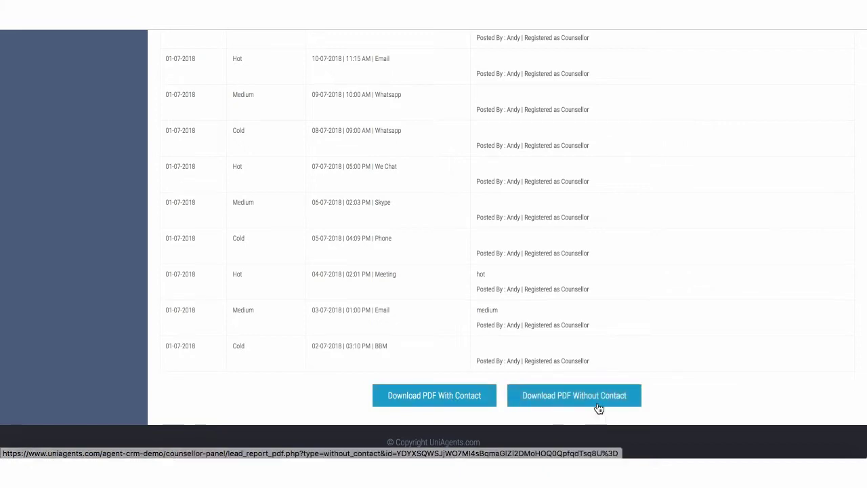
{"action": "left_click", "coordinate": [458, 405]}
{"action": "scroll", "coordinate": [414, 270], "scroll_direction": "down", "scroll_amount": 1}
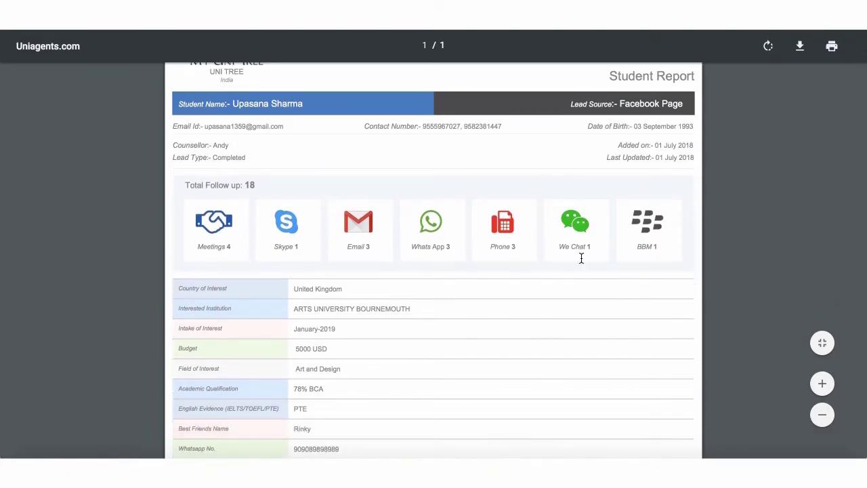
{"action": "scroll", "coordinate": [230, 164], "scroll_direction": "down", "scroll_amount": 2}
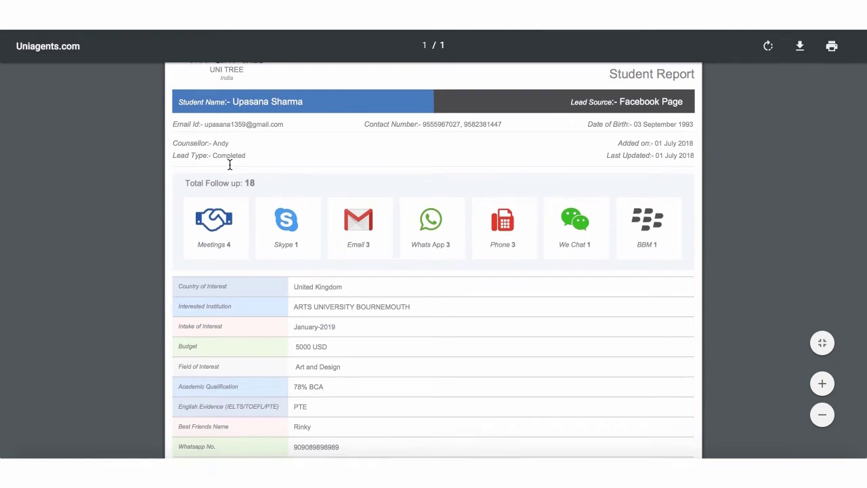
{"action": "scroll", "coordinate": [349, 269], "scroll_direction": "down", "scroll_amount": 5}
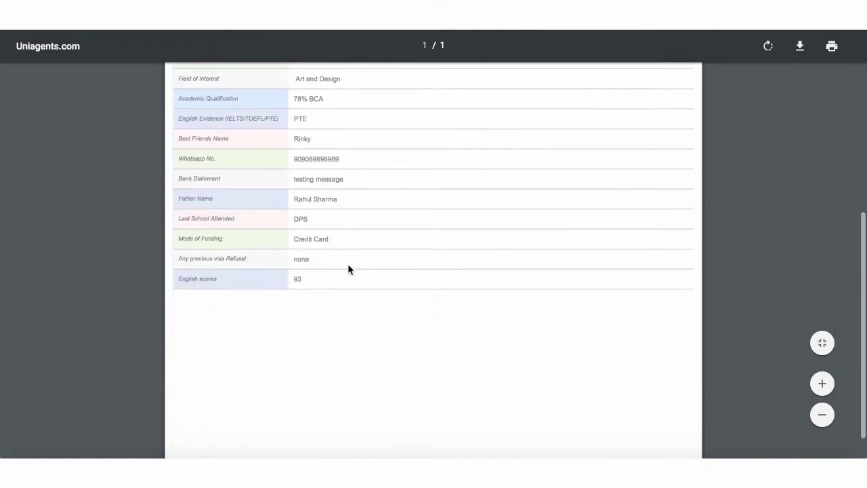
{"action": "scroll", "coordinate": [349, 269], "scroll_direction": "up", "scroll_amount": 7}
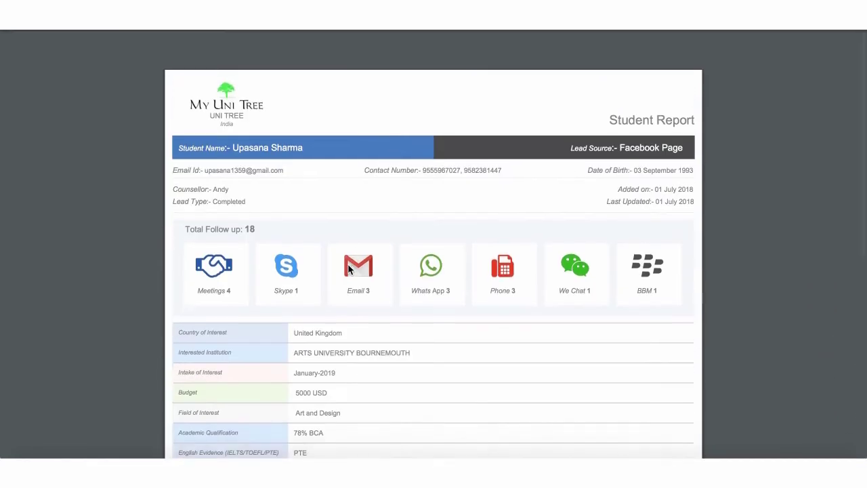
Return to the leads list and open the student quotation form of the lead interested in James Cook University, Singapore
{"action": "mouse_move", "coordinate": [689, 83]}
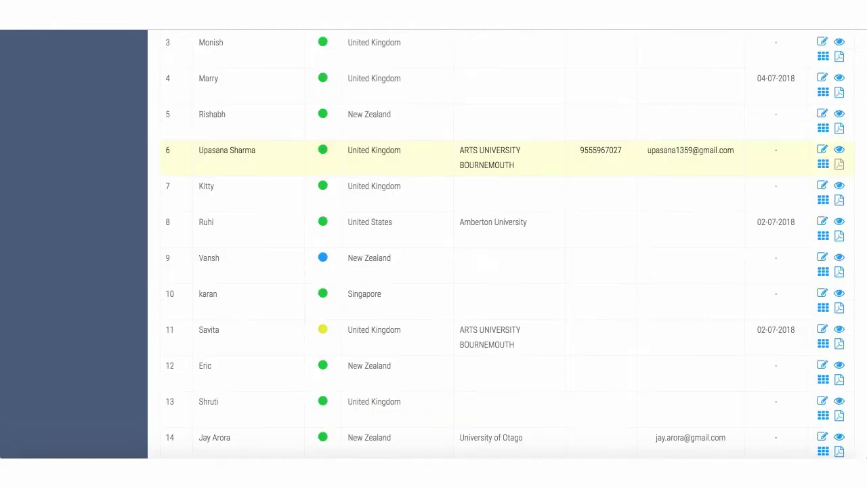
{"action": "scroll", "coordinate": [686, 125], "scroll_direction": "up", "scroll_amount": 5}
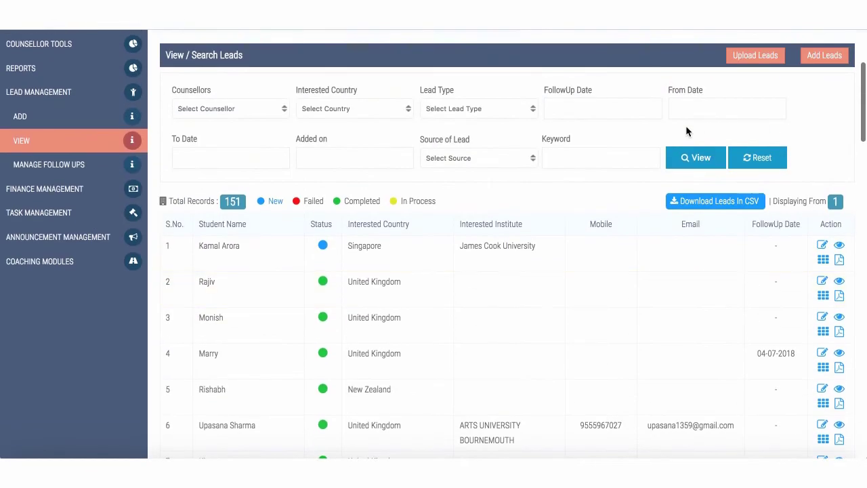
{"action": "scroll", "coordinate": [685, 130], "scroll_direction": "up", "scroll_amount": 1}
{"action": "scroll", "coordinate": [833, 277], "scroll_direction": "down", "scroll_amount": 1}
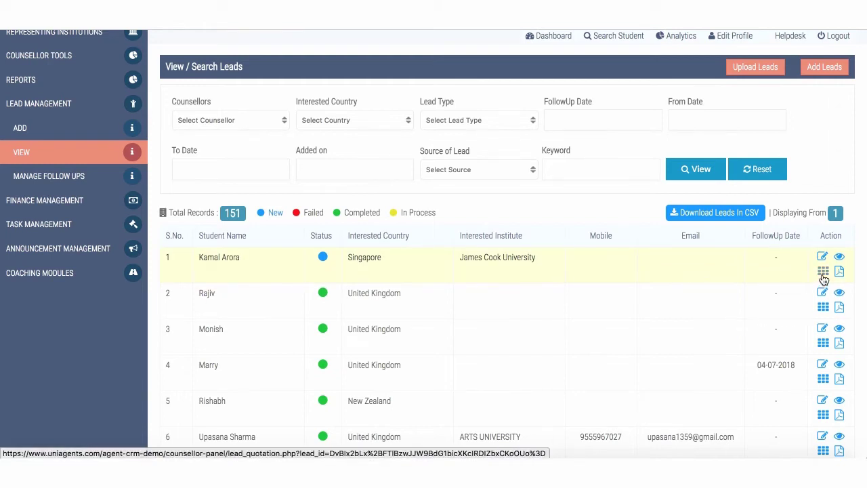
{"action": "left_click", "coordinate": [823, 272]}
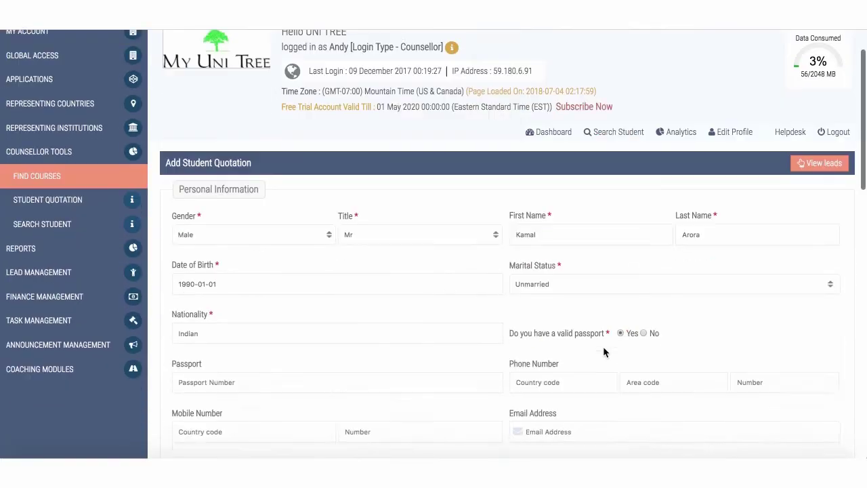
Examine the quotation form's personal information fields and the permanent and correspondence address fields
{"action": "scroll", "coordinate": [604, 352], "scroll_direction": "down", "scroll_amount": 7}
{"action": "scroll", "coordinate": [604, 352], "scroll_direction": "up", "scroll_amount": 2}
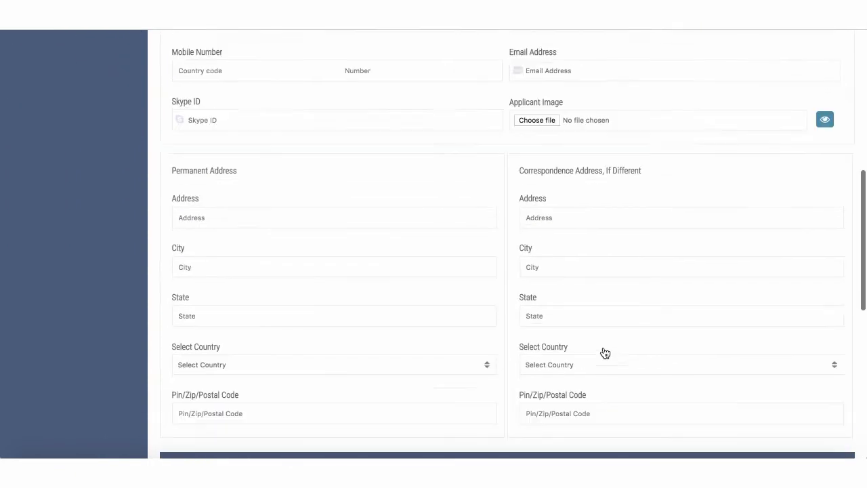
{"action": "scroll", "coordinate": [604, 352], "scroll_direction": "up", "scroll_amount": 4}
{"action": "scroll", "coordinate": [603, 349], "scroll_direction": "down", "scroll_amount": 3}
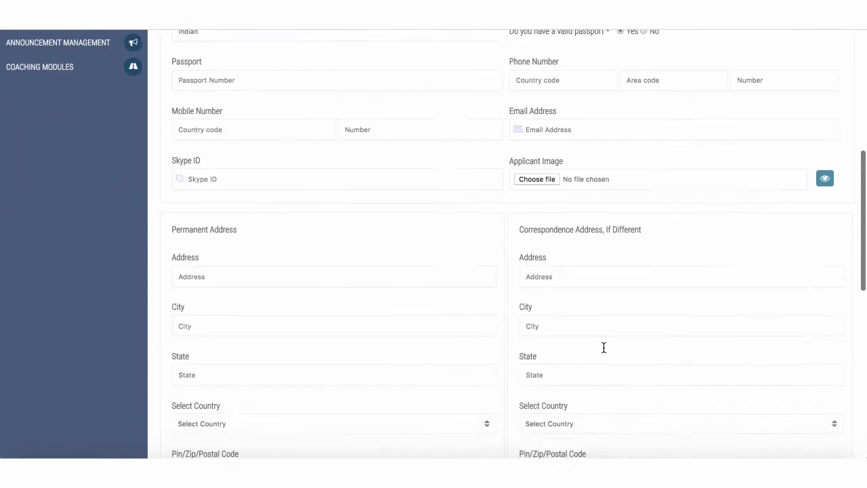
{"action": "scroll", "coordinate": [603, 347], "scroll_direction": "down", "scroll_amount": 2}
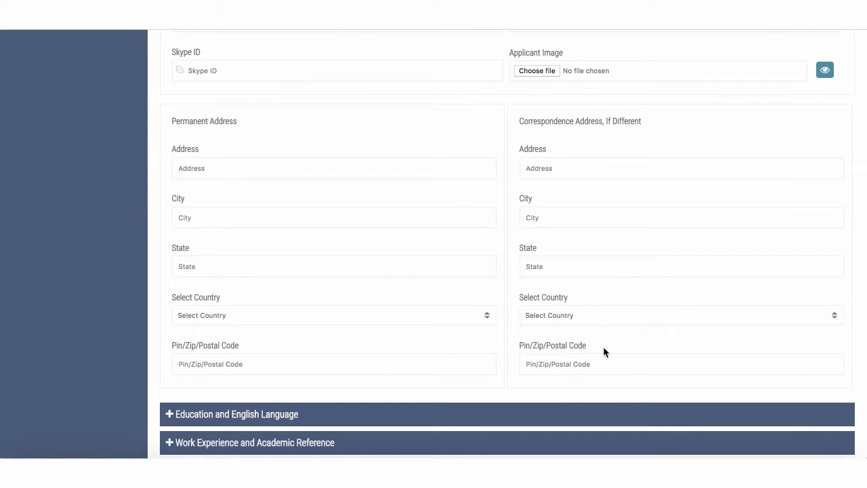
{"action": "scroll", "coordinate": [604, 351], "scroll_direction": "down", "scroll_amount": 2}
{"action": "scroll", "coordinate": [603, 349], "scroll_direction": "up", "scroll_amount": 6}
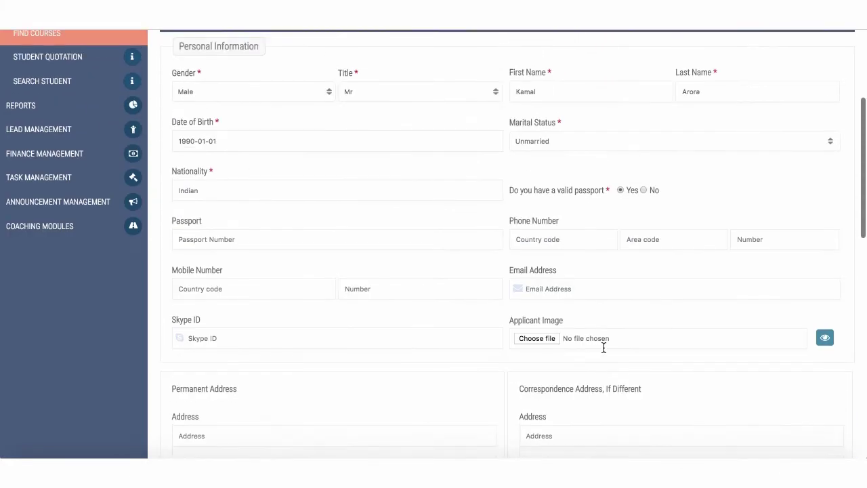
{"action": "scroll", "coordinate": [603, 346], "scroll_direction": "down", "scroll_amount": 6}
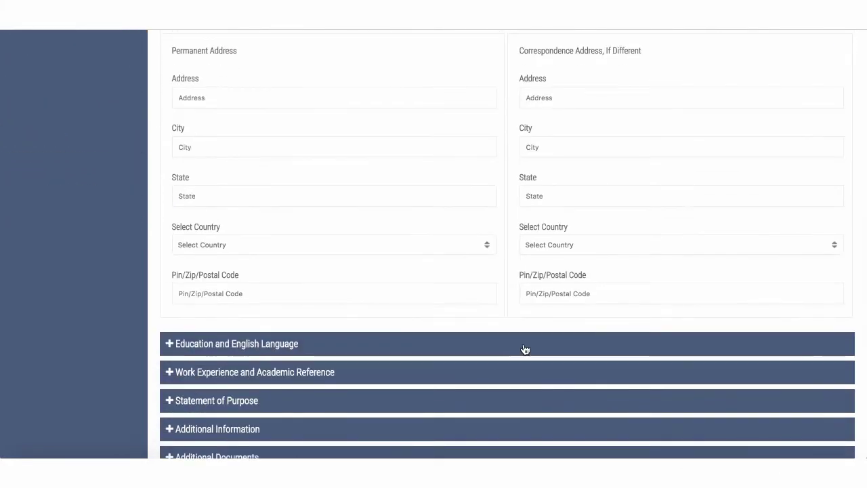
Expand the Education and English Language, Work Experience and Academic Reference, and Additional Documents sections, and review the form down to the quotation courses
{"action": "left_click", "coordinate": [525, 345]}
{"action": "scroll", "coordinate": [522, 344], "scroll_direction": "down", "scroll_amount": 10}
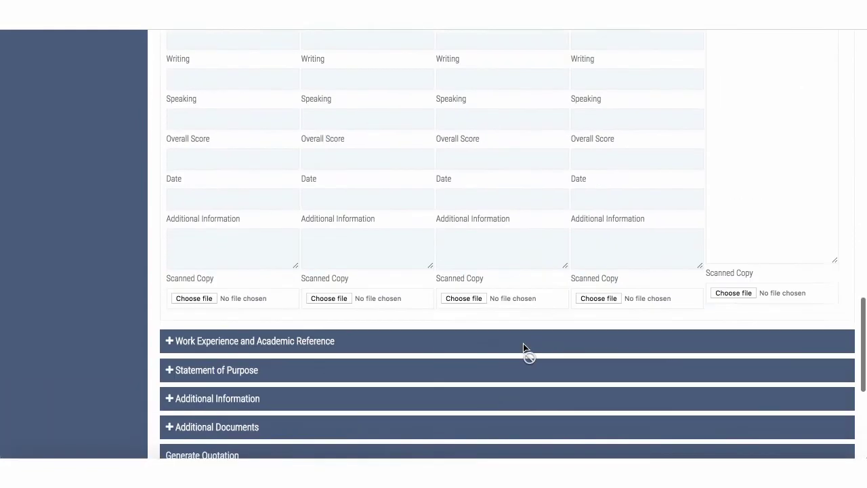
{"action": "scroll", "coordinate": [522, 345], "scroll_direction": "down", "scroll_amount": 1}
{"action": "left_click", "coordinate": [488, 269]}
{"action": "scroll", "coordinate": [486, 268], "scroll_direction": "down", "scroll_amount": 5}
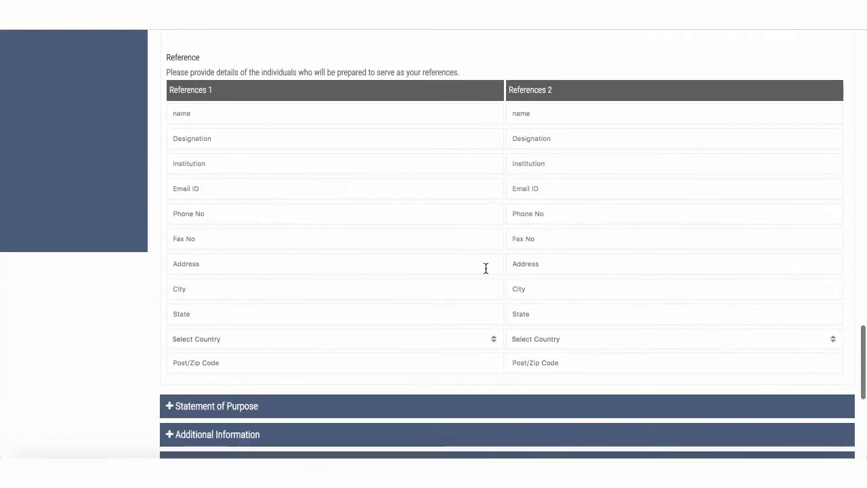
{"action": "scroll", "coordinate": [486, 268], "scroll_direction": "down", "scroll_amount": 4}
{"action": "scroll", "coordinate": [468, 323], "scroll_direction": "down", "scroll_amount": 2}
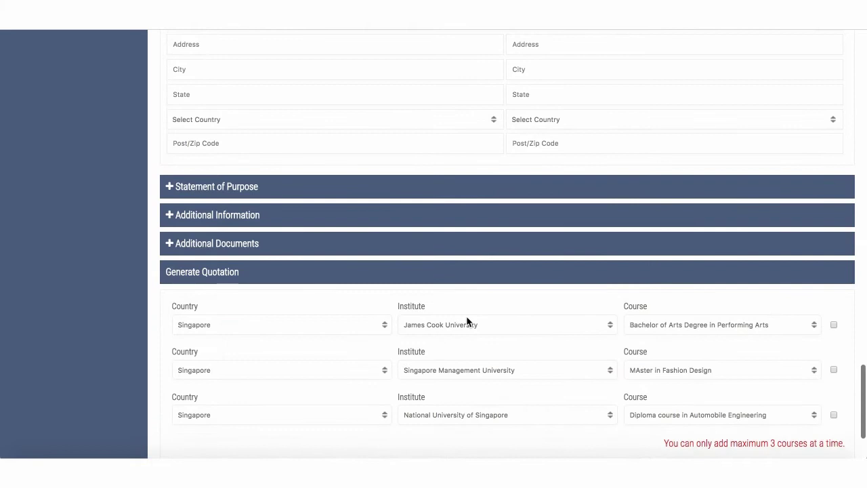
{"action": "left_click", "coordinate": [485, 249]}
{"action": "scroll", "coordinate": [484, 248], "scroll_direction": "down", "scroll_amount": 4}
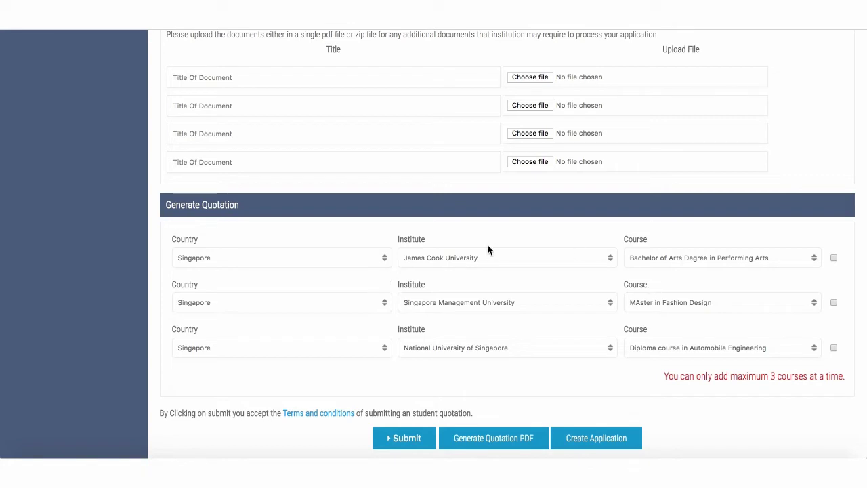
{"action": "scroll", "coordinate": [686, 377], "scroll_direction": "down", "scroll_amount": 1}
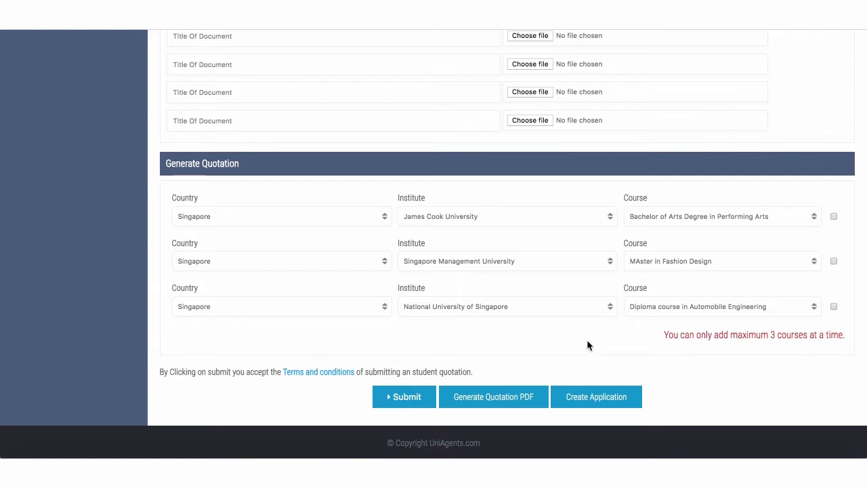
Generate the quotation PDF comparing the three Singapore courses, review its contents and close it
{"action": "left_click", "coordinate": [493, 397]}
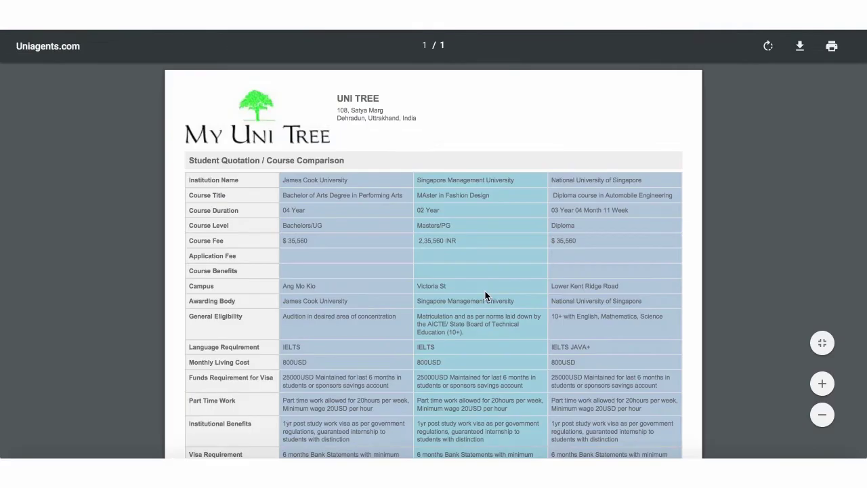
{"action": "scroll", "coordinate": [484, 290], "scroll_direction": "down", "scroll_amount": 3}
{"action": "scroll", "coordinate": [484, 290], "scroll_direction": "down", "scroll_amount": 2}
{"action": "scroll", "coordinate": [484, 289], "scroll_direction": "up", "scroll_amount": 3}
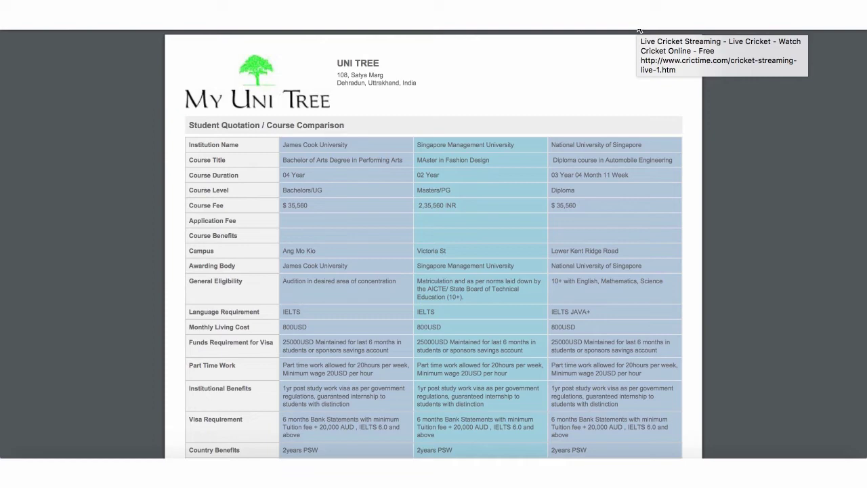
{"action": "key", "text": "ctrl+w"}
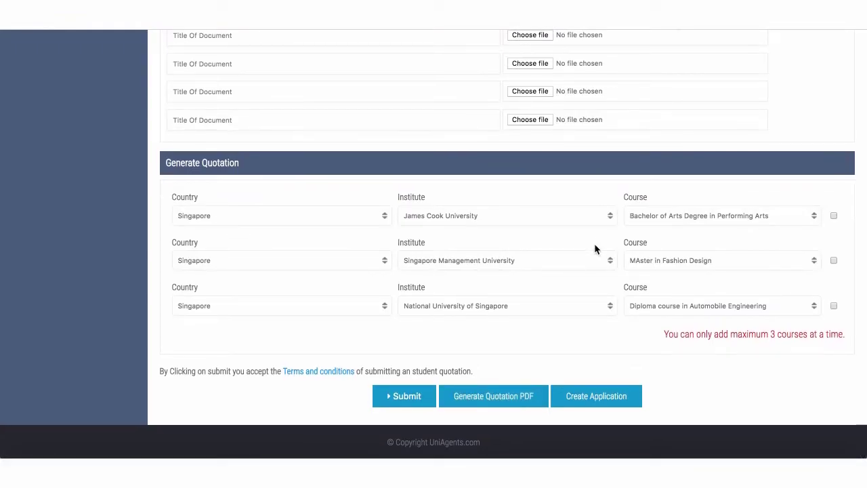
Create an application from the quotation for MAster in Fashion Design at Singapore Management University
{"action": "left_click", "coordinate": [586, 405]}
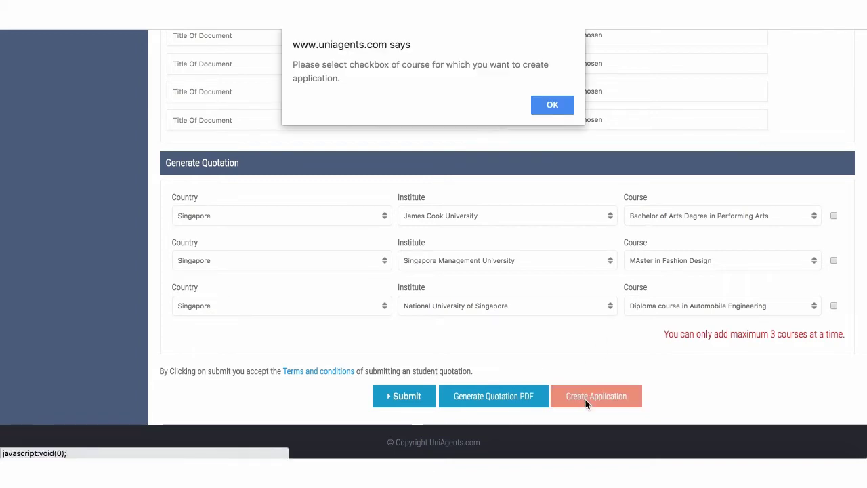
{"action": "left_click", "coordinate": [551, 107]}
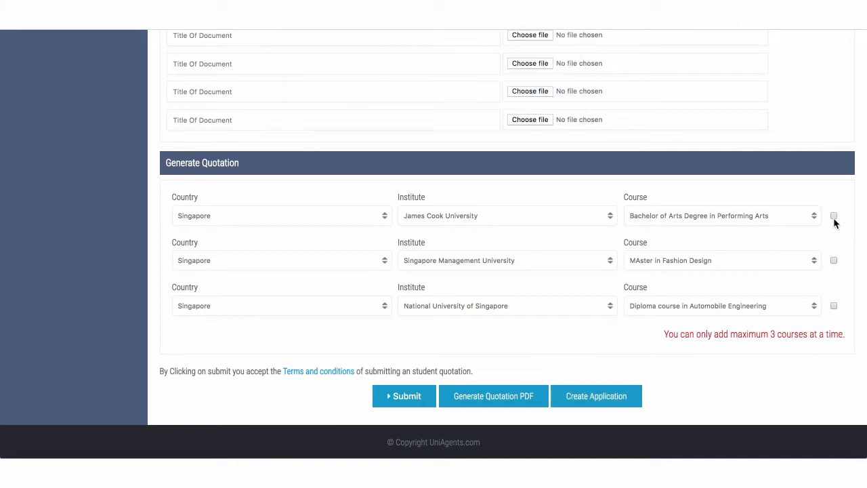
{"action": "left_click", "coordinate": [834, 261]}
{"action": "left_click", "coordinate": [569, 405]}
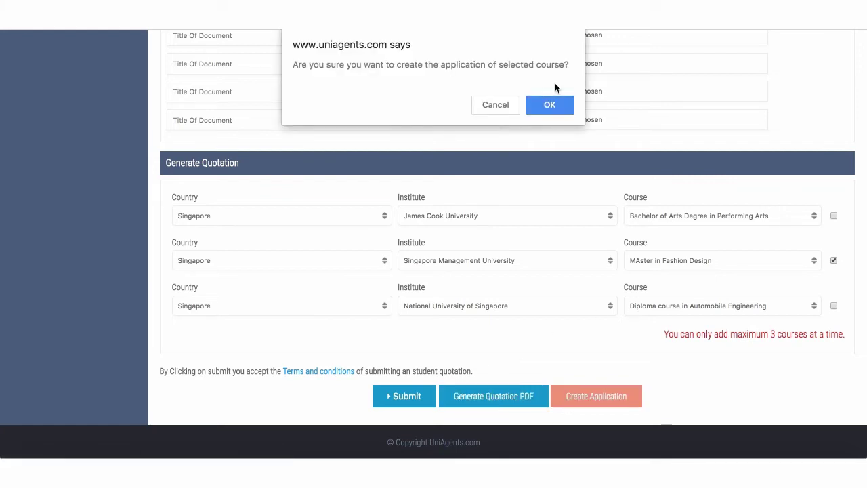
{"action": "left_click", "coordinate": [548, 107]}
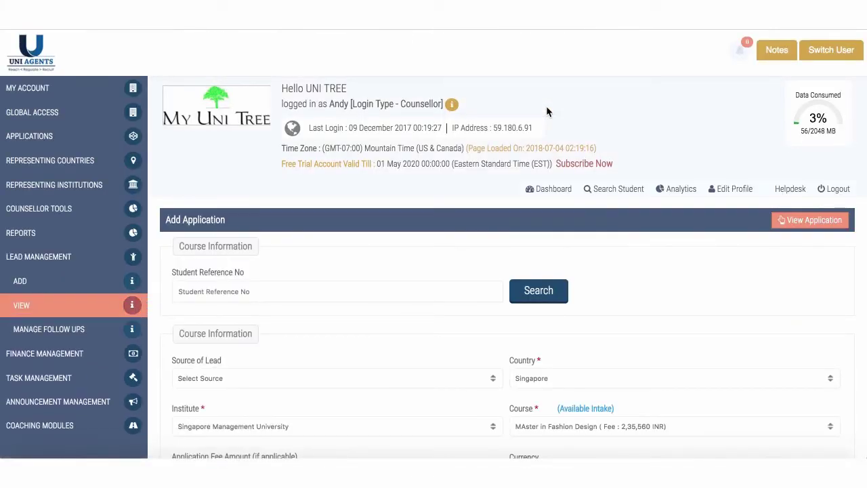
Examine the Add Application form's course, fee, intake and address fields, and expand the Education and English Language section to review it
{"action": "scroll", "coordinate": [484, 332], "scroll_direction": "down", "scroll_amount": 2}
{"action": "scroll", "coordinate": [485, 332], "scroll_direction": "down", "scroll_amount": 1}
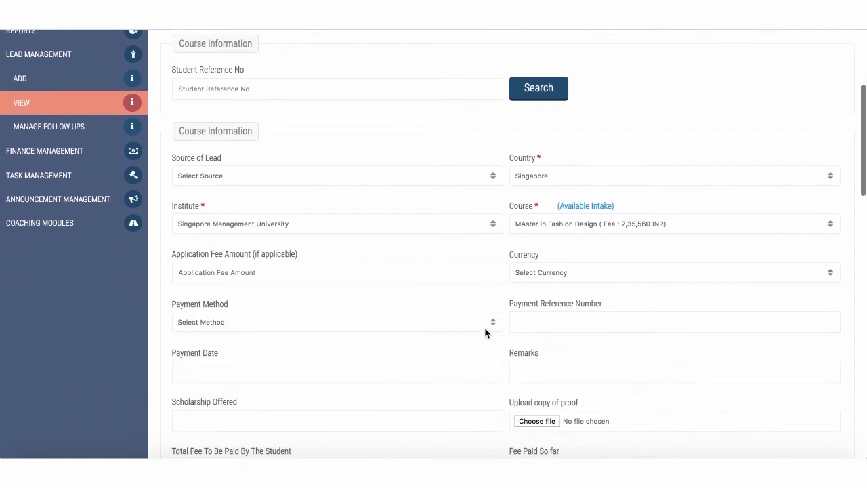
{"action": "scroll", "coordinate": [485, 332], "scroll_direction": "down", "scroll_amount": 1}
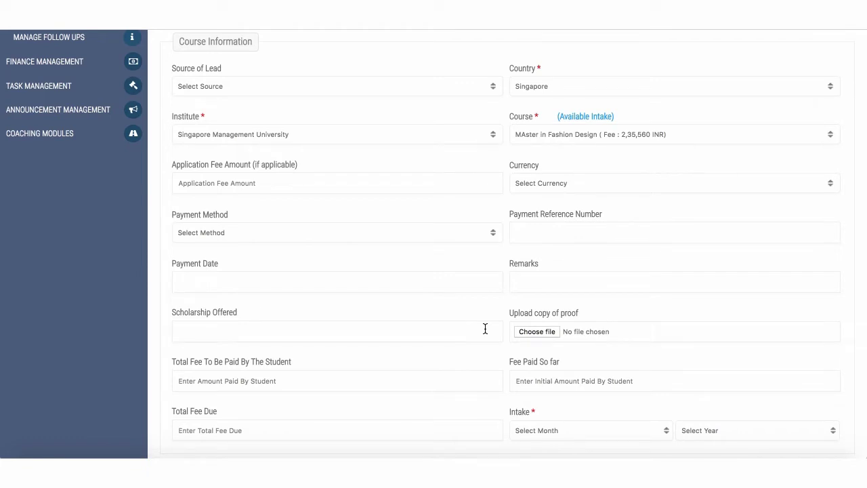
{"action": "scroll", "coordinate": [485, 329], "scroll_direction": "down", "scroll_amount": 7}
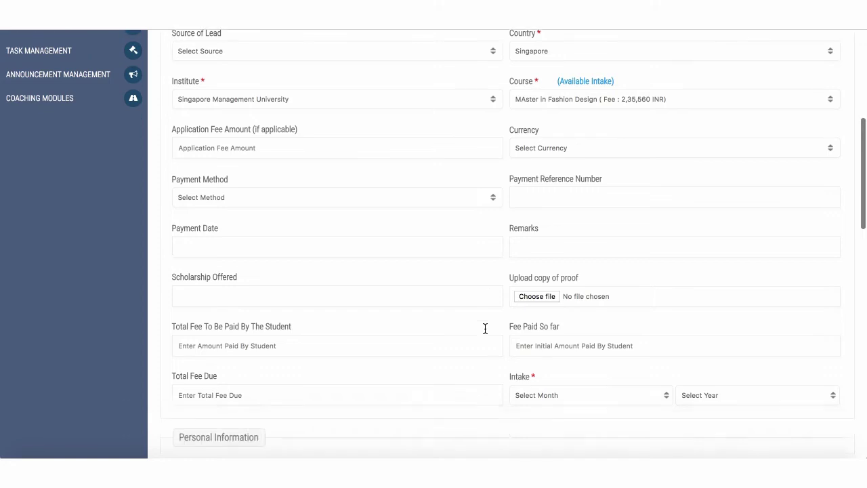
{"action": "scroll", "coordinate": [484, 331], "scroll_direction": "down", "scroll_amount": 3}
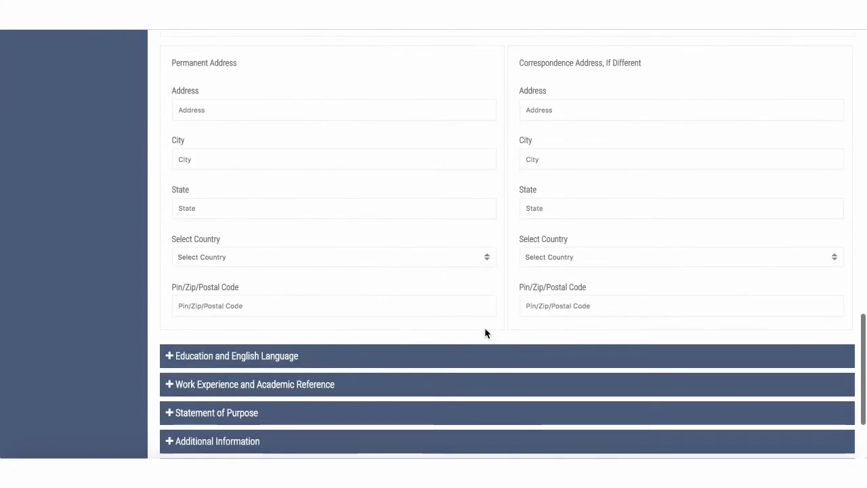
{"action": "left_click", "coordinate": [506, 263]}
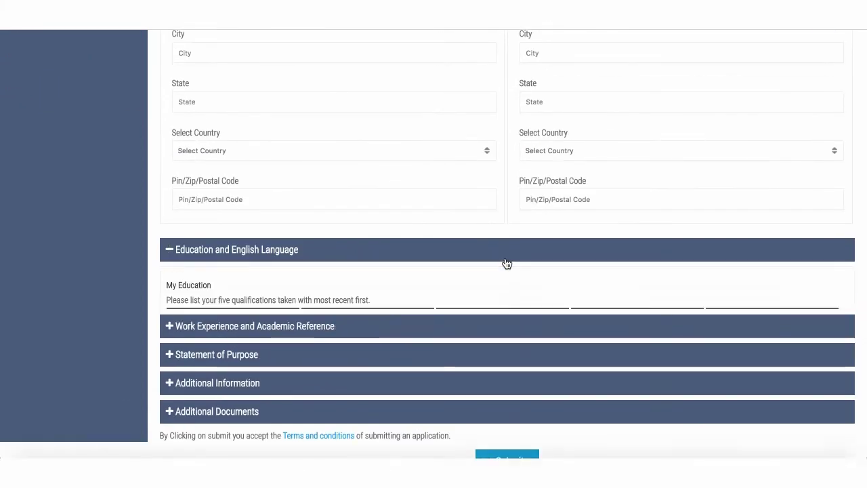
{"action": "scroll", "coordinate": [494, 408], "scroll_direction": "down", "scroll_amount": 7}
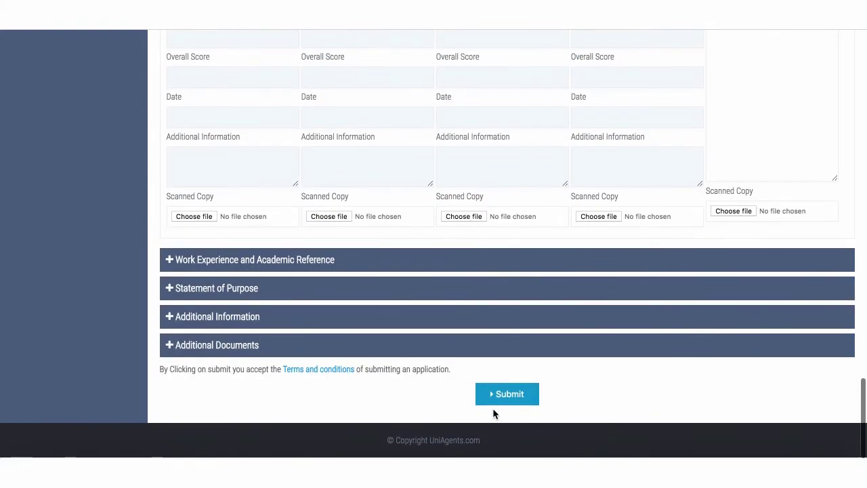
{"action": "scroll", "coordinate": [493, 413], "scroll_direction": "up", "scroll_amount": 12}
{"action": "scroll", "coordinate": [493, 411], "scroll_direction": "up", "scroll_amount": 10}
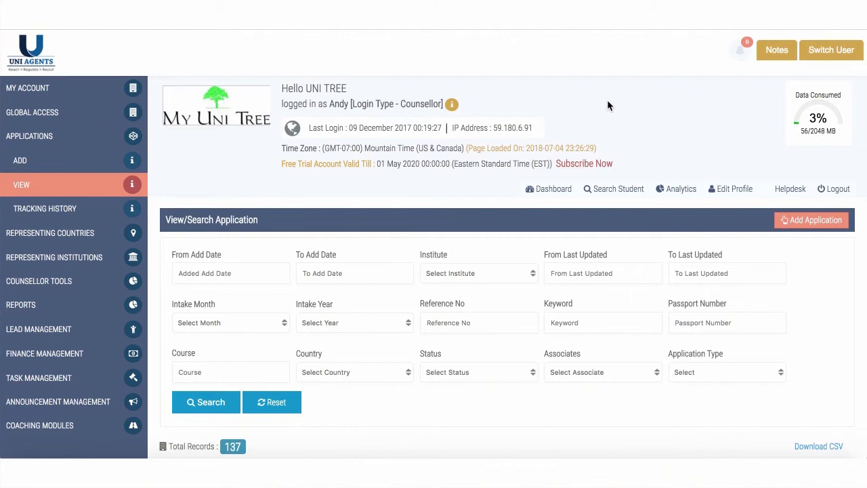
From the applications list, go to an application's details, preview the uploaded GMAT scanned copy and close the preview
{"action": "scroll", "coordinate": [607, 105], "scroll_direction": "down", "scroll_amount": 8}
{"action": "scroll", "coordinate": [607, 105], "scroll_direction": "down", "scroll_amount": 1}
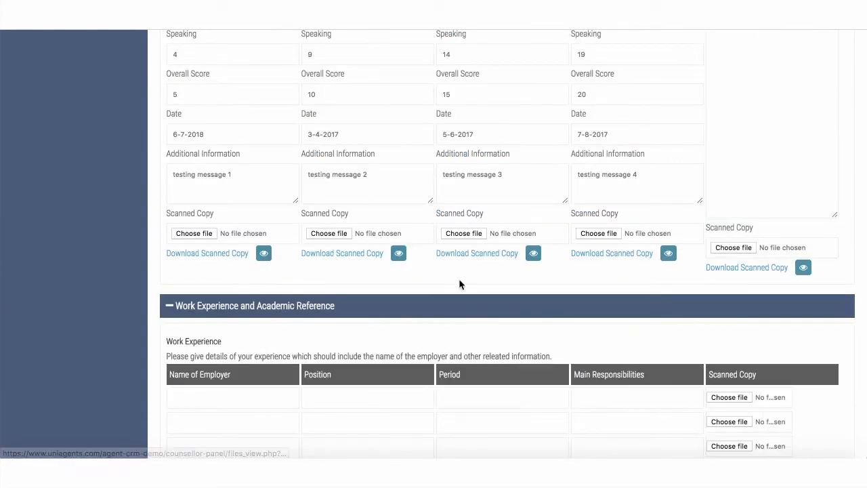
{"action": "left_click", "coordinate": [669, 254]}
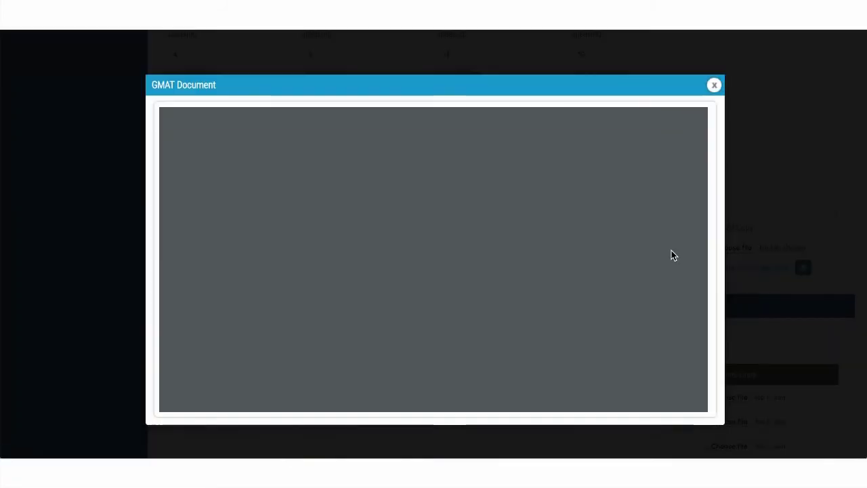
{"action": "scroll", "coordinate": [562, 298], "scroll_direction": "down", "scroll_amount": 5}
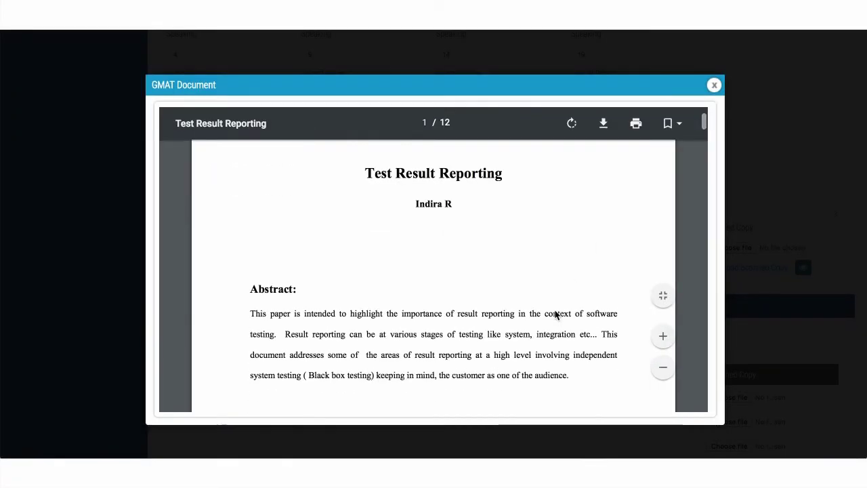
{"action": "left_click", "coordinate": [715, 85]}
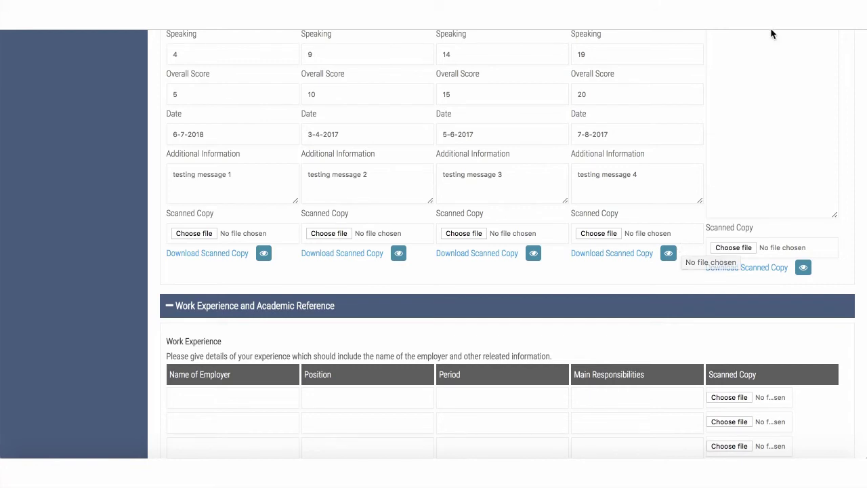
Choose to update only this application, and open the application report of the BMC International College application in the applications list
{"action": "scroll", "coordinate": [648, 195], "scroll_direction": "down", "scroll_amount": 15}
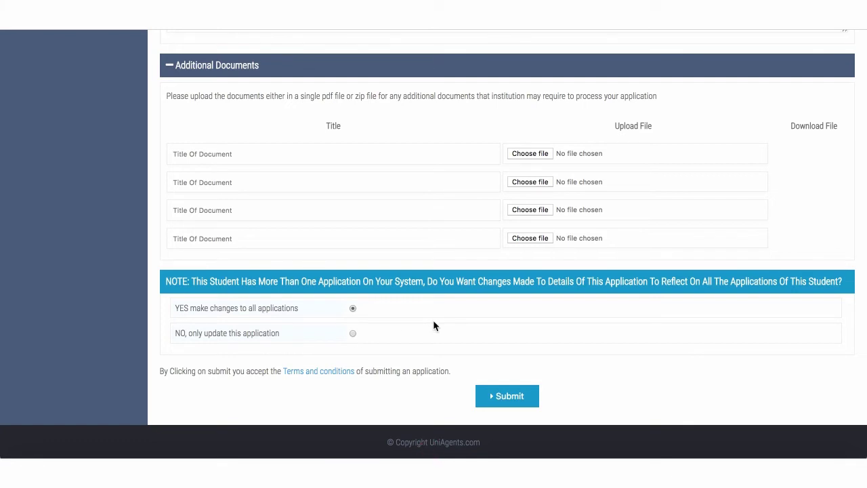
{"action": "left_click", "coordinate": [353, 332]}
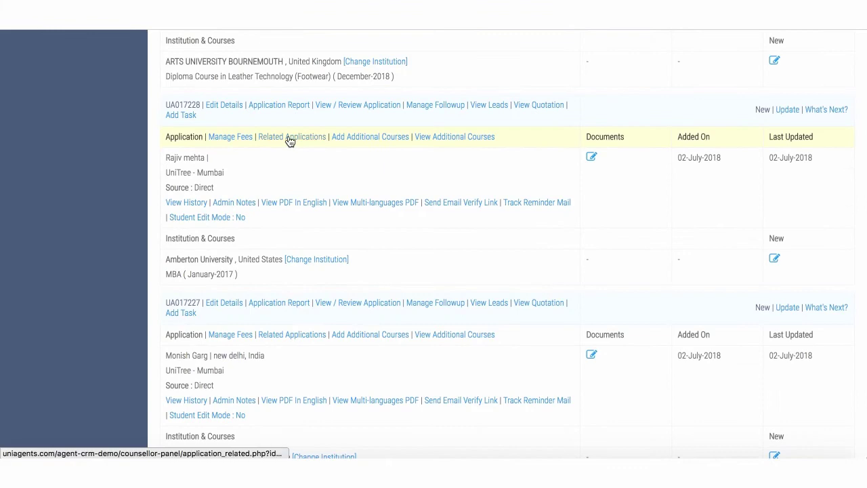
{"action": "left_click", "coordinate": [290, 306]}
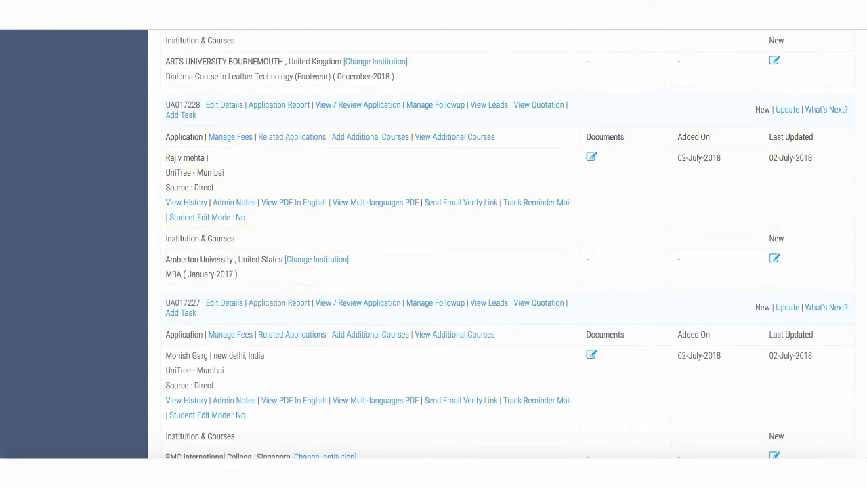
Examine the student report from its contact and lead details through the follow-up history to each application's status and follow-up details
{"action": "scroll", "coordinate": [617, 297], "scroll_direction": "down", "scroll_amount": 5}
{"action": "scroll", "coordinate": [617, 296], "scroll_direction": "up", "scroll_amount": 4}
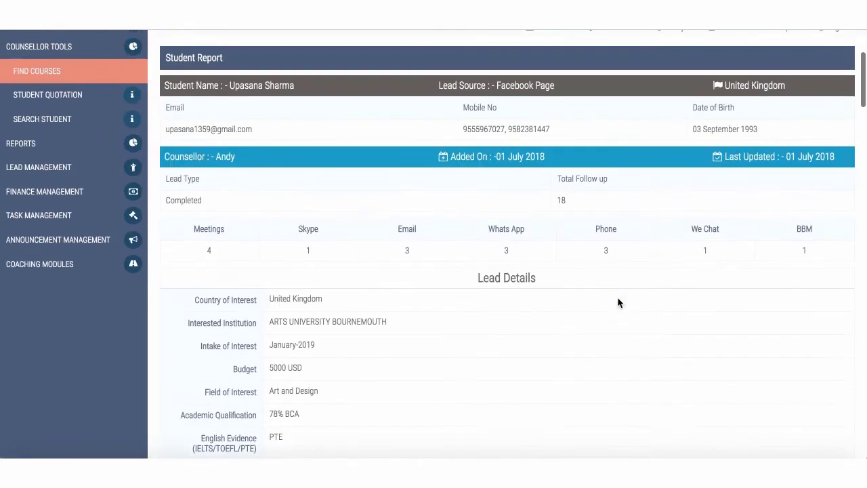
{"action": "scroll", "coordinate": [617, 296], "scroll_direction": "down", "scroll_amount": 1}
{"action": "scroll", "coordinate": [617, 298], "scroll_direction": "down", "scroll_amount": 1}
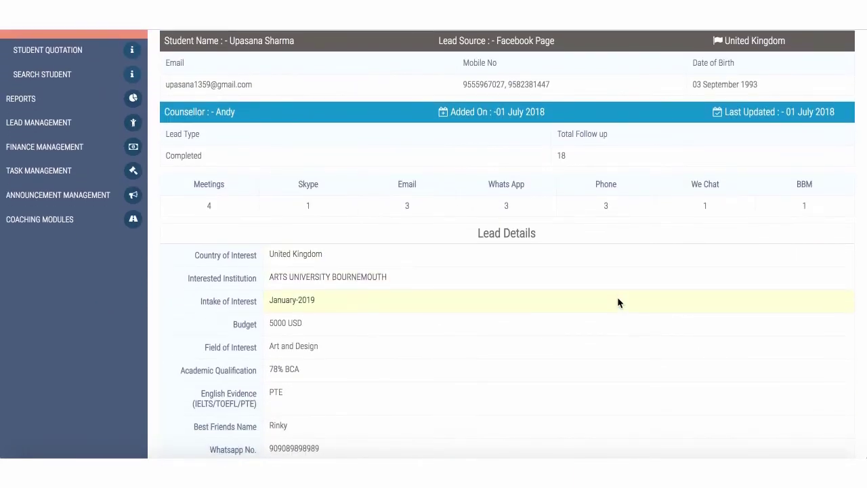
{"action": "scroll", "coordinate": [617, 298], "scroll_direction": "down", "scroll_amount": 10}
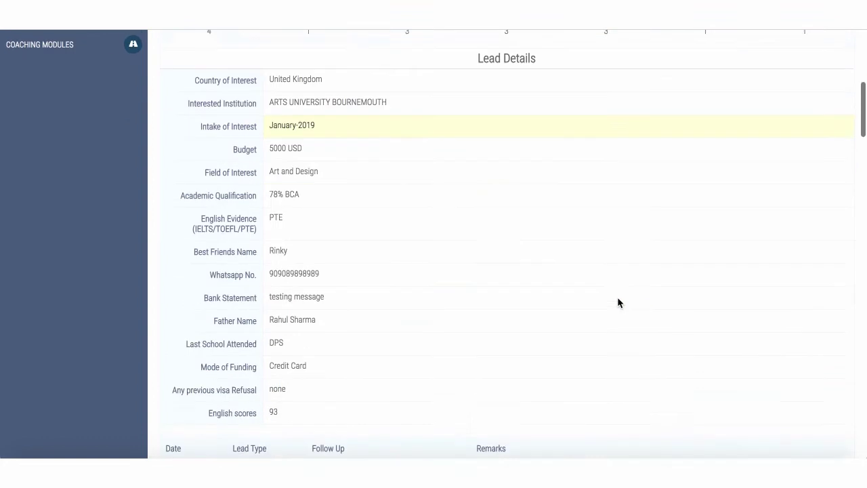
{"action": "scroll", "coordinate": [617, 298], "scroll_direction": "down", "scroll_amount": 7}
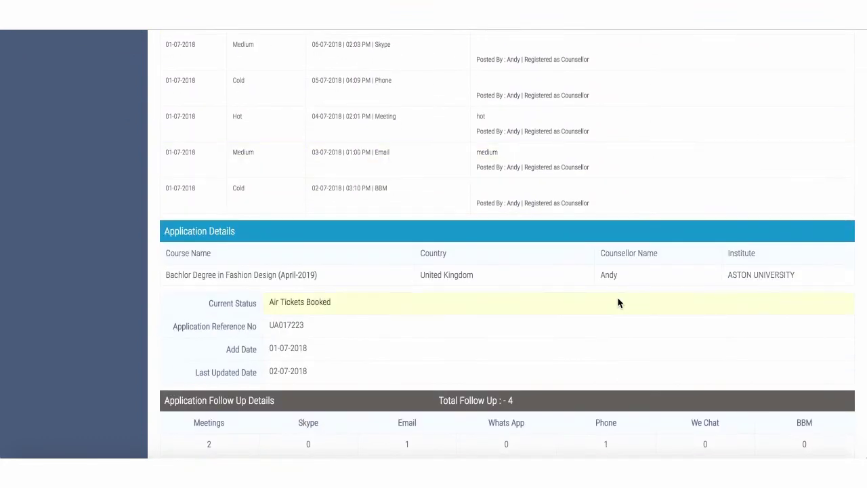
{"action": "scroll", "coordinate": [617, 302], "scroll_direction": "down", "scroll_amount": 5}
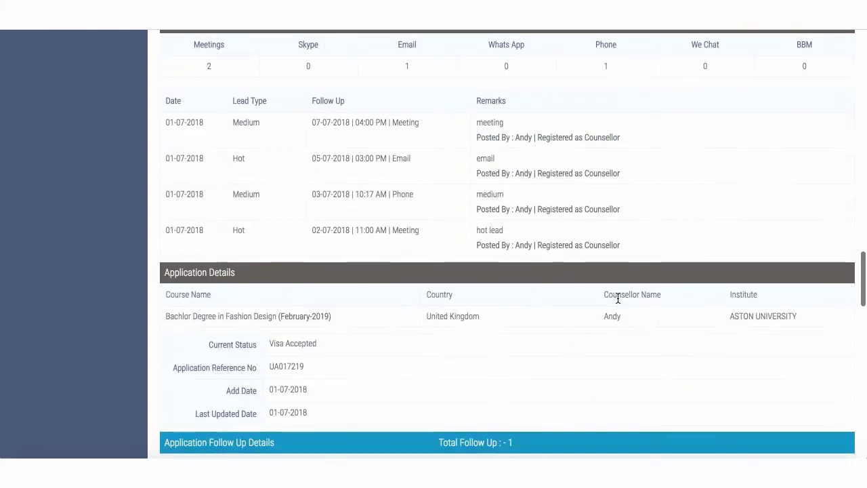
{"action": "scroll", "coordinate": [576, 249], "scroll_direction": "down", "scroll_amount": 3}
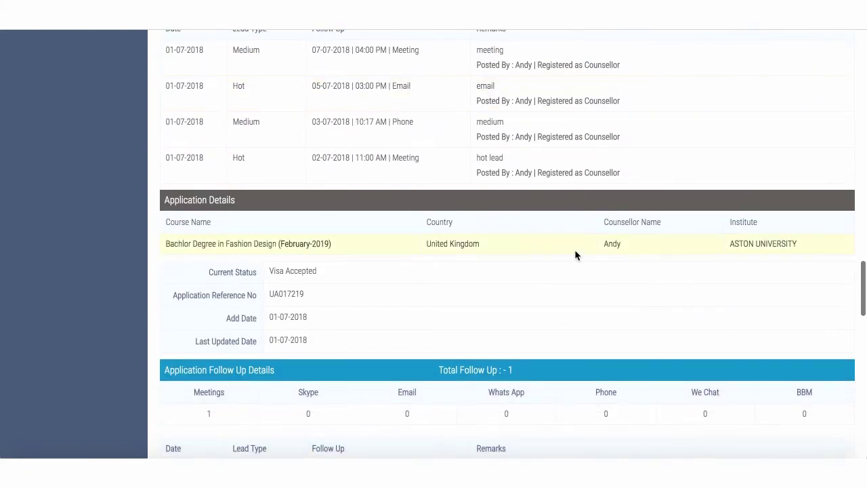
{"action": "scroll", "coordinate": [574, 255], "scroll_direction": "down", "scroll_amount": 1}
{"action": "scroll", "coordinate": [535, 335], "scroll_direction": "down", "scroll_amount": 3}
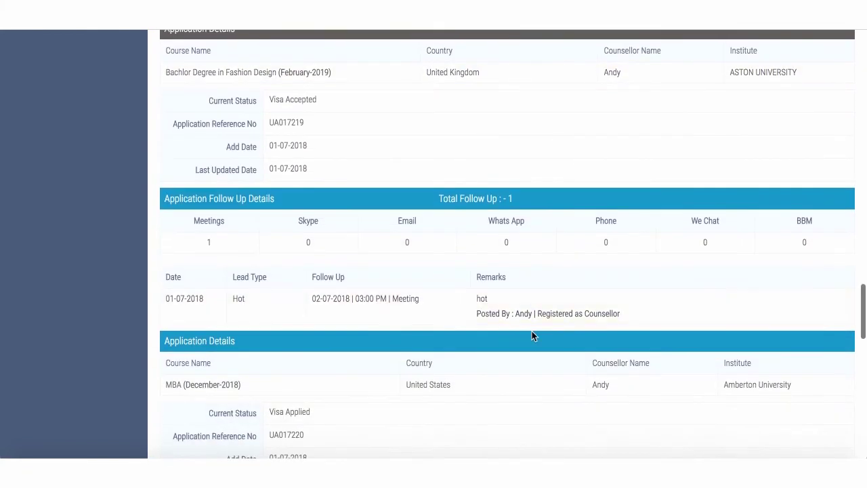
{"action": "scroll", "coordinate": [531, 335], "scroll_direction": "down", "scroll_amount": 3}
{"action": "scroll", "coordinate": [532, 335], "scroll_direction": "down", "scroll_amount": 4}
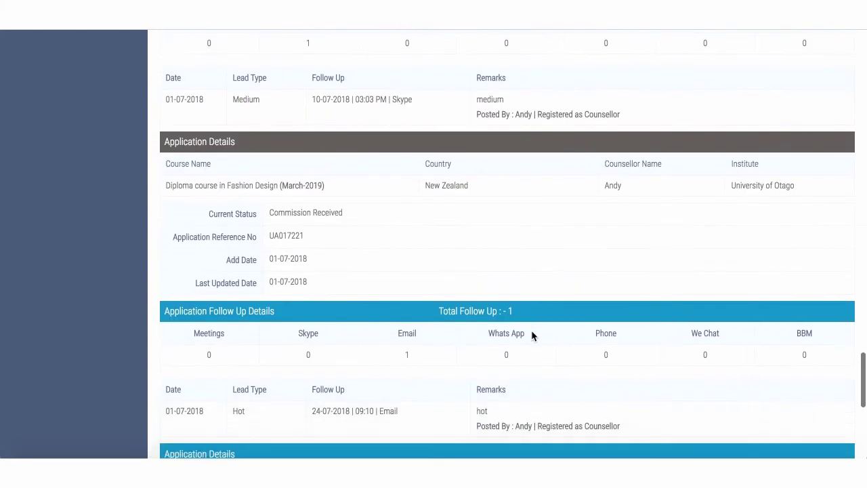
{"action": "scroll", "coordinate": [531, 334], "scroll_direction": "down", "scroll_amount": 4}
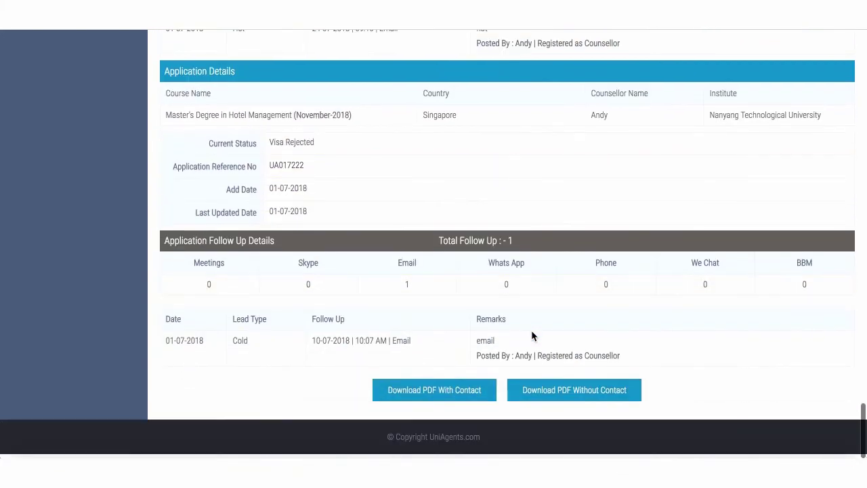
Generate the student report PDF with contact details and examine its lead information and application status pages
{"action": "left_click", "coordinate": [460, 402]}
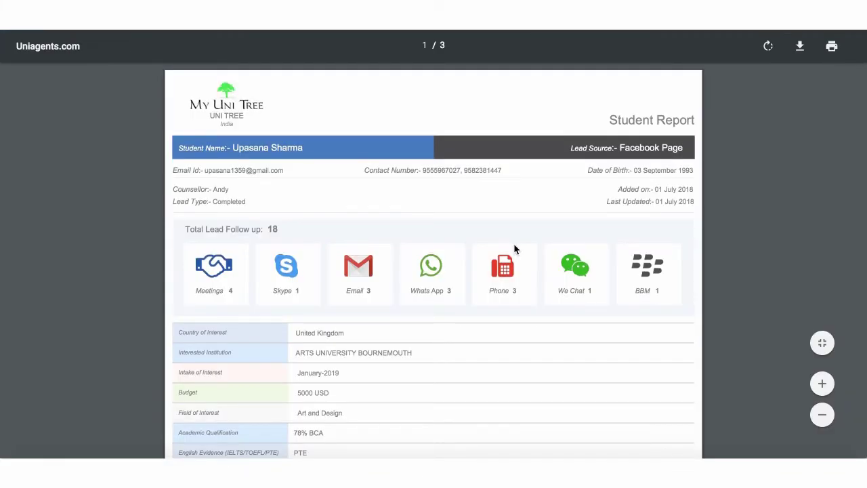
{"action": "scroll", "coordinate": [514, 250], "scroll_direction": "down", "scroll_amount": 3}
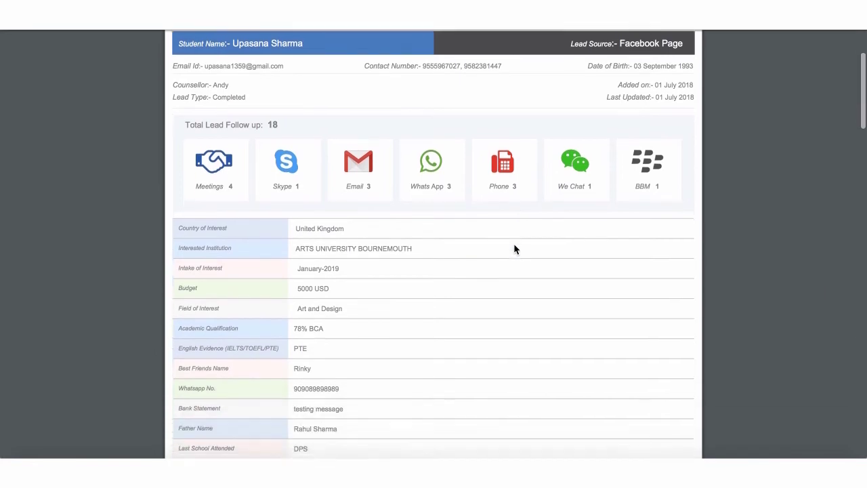
{"action": "scroll", "coordinate": [513, 249], "scroll_direction": "down", "scroll_amount": 1}
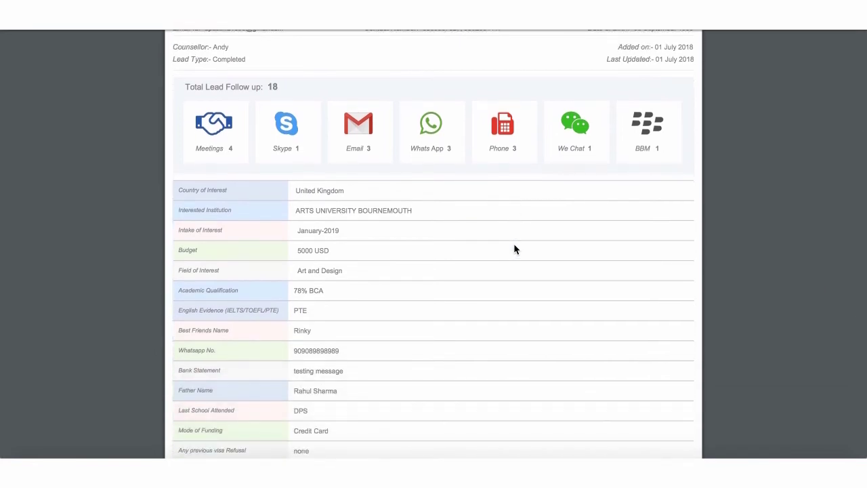
{"action": "scroll", "coordinate": [513, 249], "scroll_direction": "up", "scroll_amount": 1}
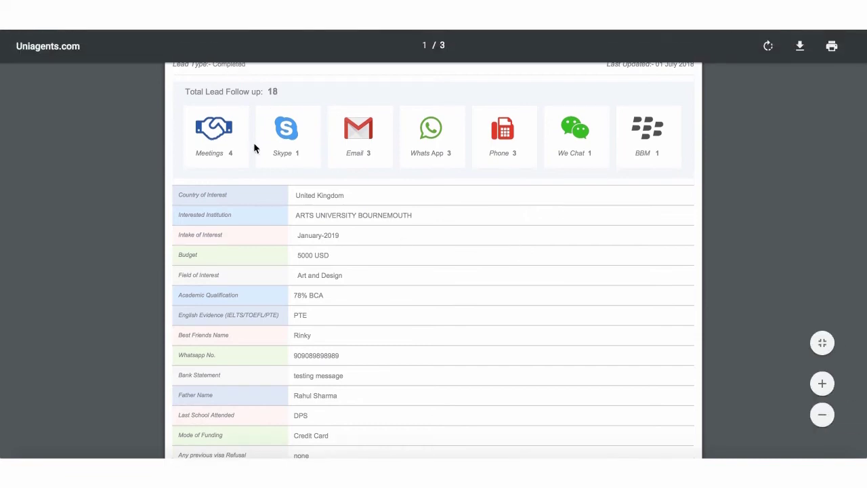
{"action": "scroll", "coordinate": [501, 212], "scroll_direction": "down", "scroll_amount": 8}
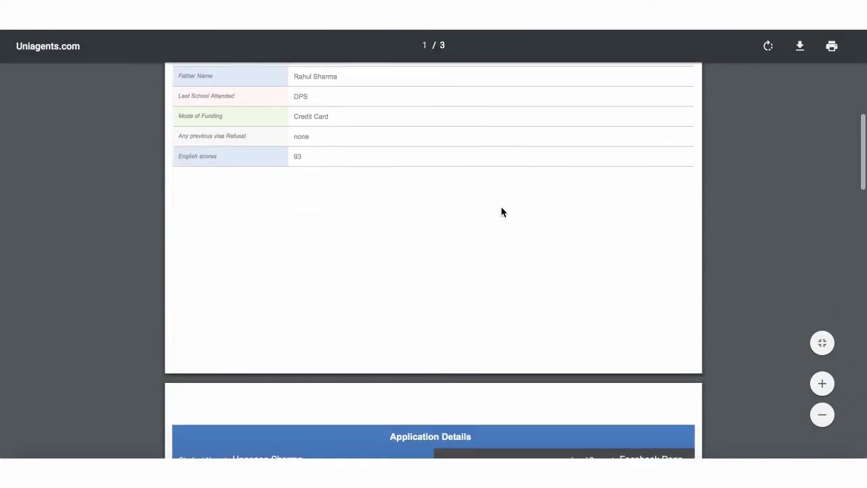
{"action": "scroll", "coordinate": [501, 212], "scroll_direction": "down", "scroll_amount": 5}
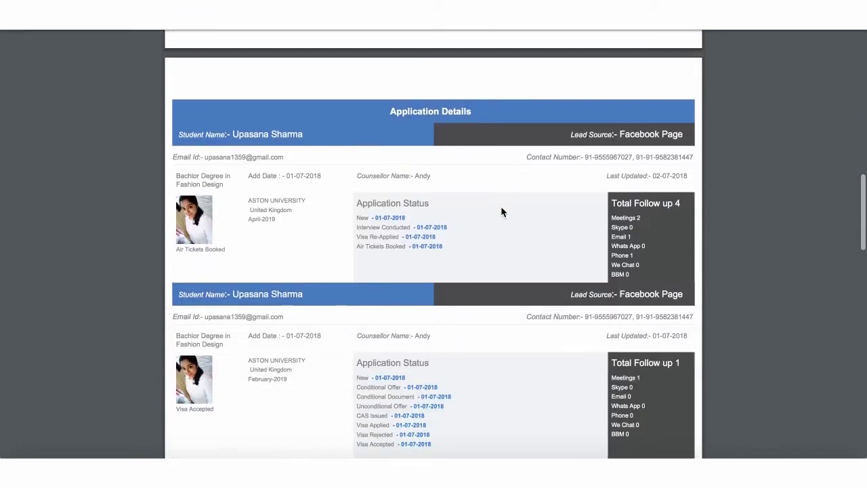
{"action": "scroll", "coordinate": [483, 255], "scroll_direction": "down", "scroll_amount": 2}
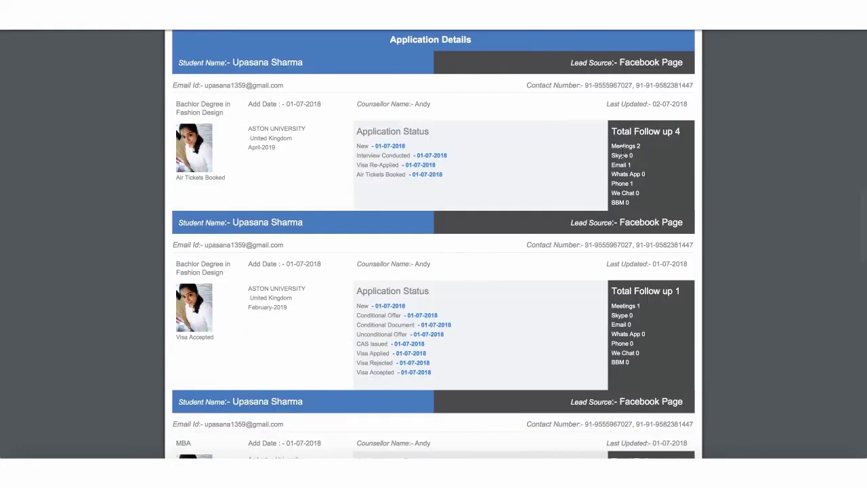
{"action": "scroll", "coordinate": [612, 310], "scroll_direction": "down", "scroll_amount": 5}
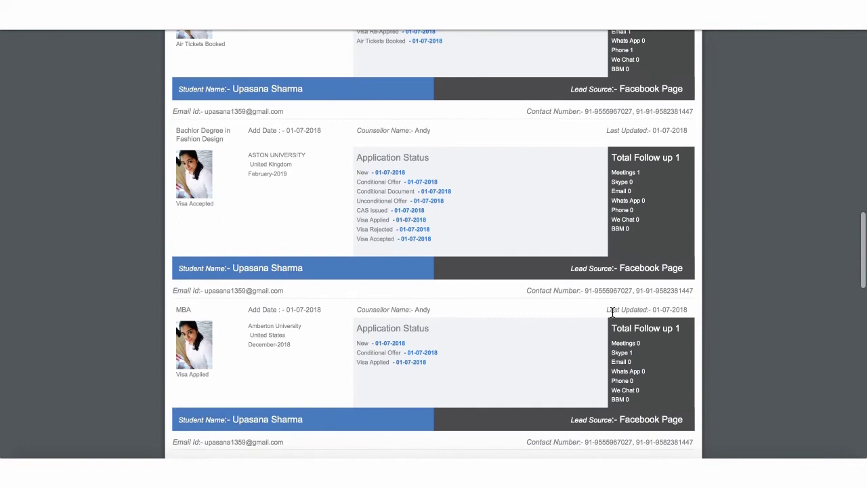
{"action": "scroll", "coordinate": [612, 311], "scroll_direction": "down", "scroll_amount": 8}
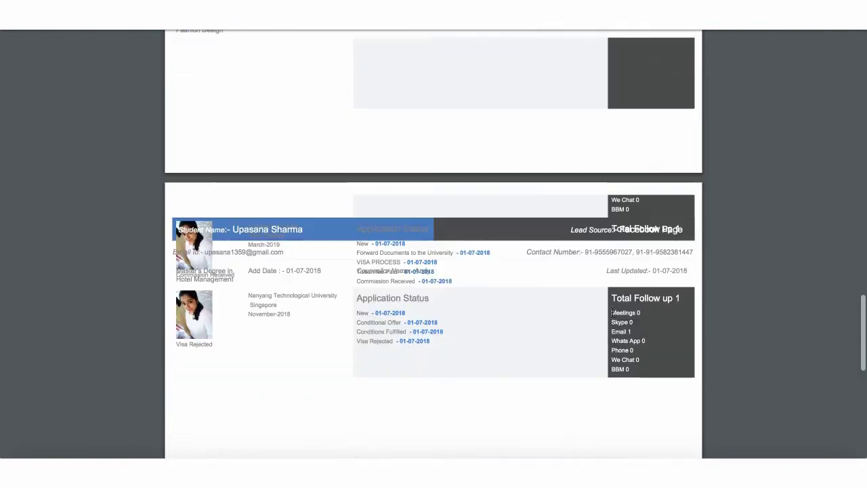
{"action": "scroll", "coordinate": [612, 311], "scroll_direction": "up", "scroll_amount": 15}
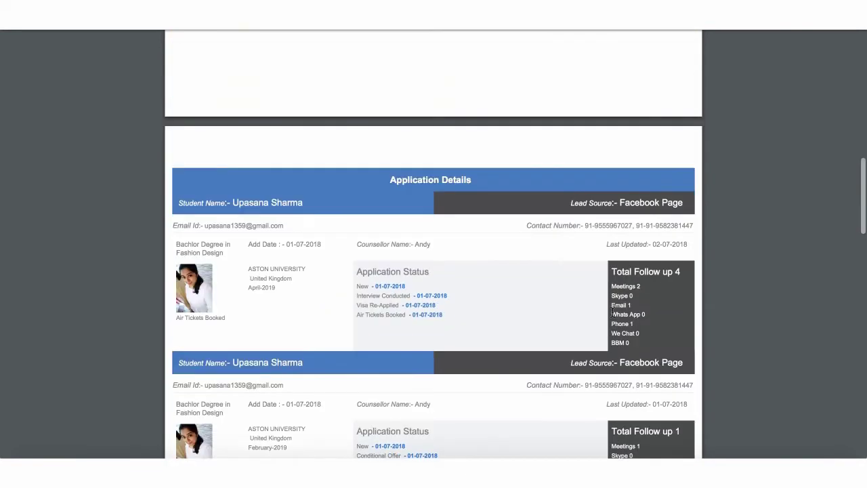
{"action": "scroll", "coordinate": [612, 311], "scroll_direction": "up", "scroll_amount": 8}
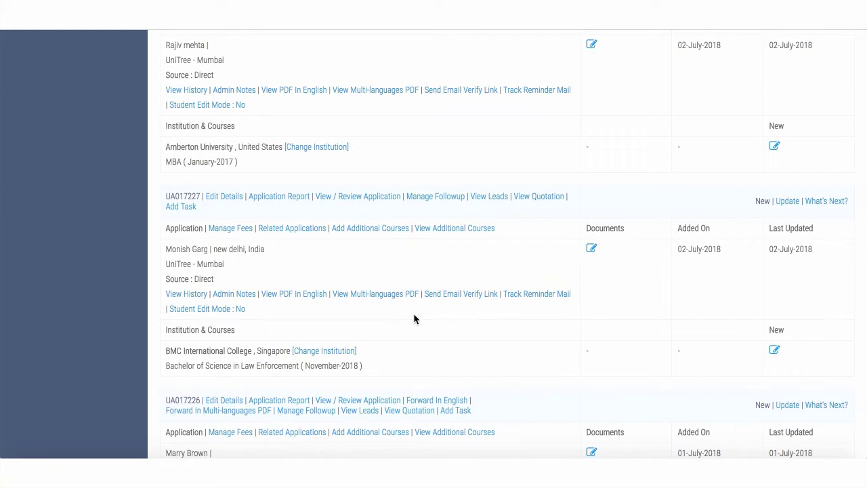
Start an additional course for the BMC International College application, choosing Australia, Central Queensland University Rockhampton and the MBA course
{"action": "scroll", "coordinate": [411, 311], "scroll_direction": "up", "scroll_amount": 1}
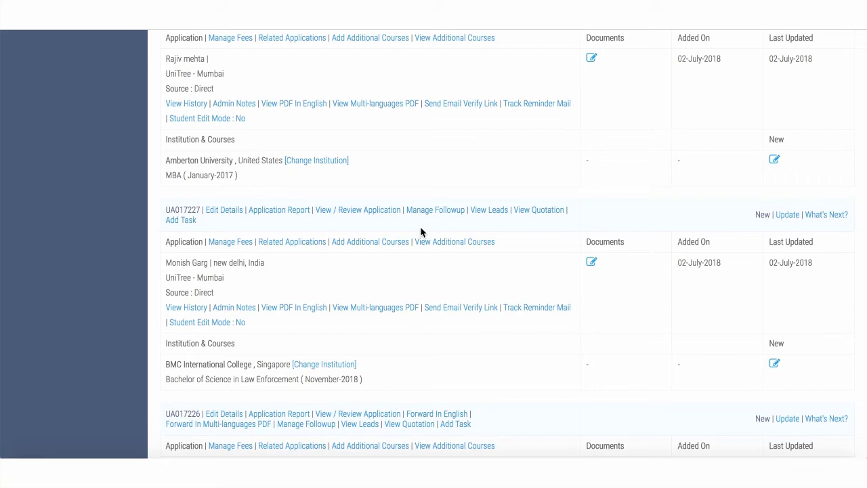
{"action": "left_click", "coordinate": [369, 246]}
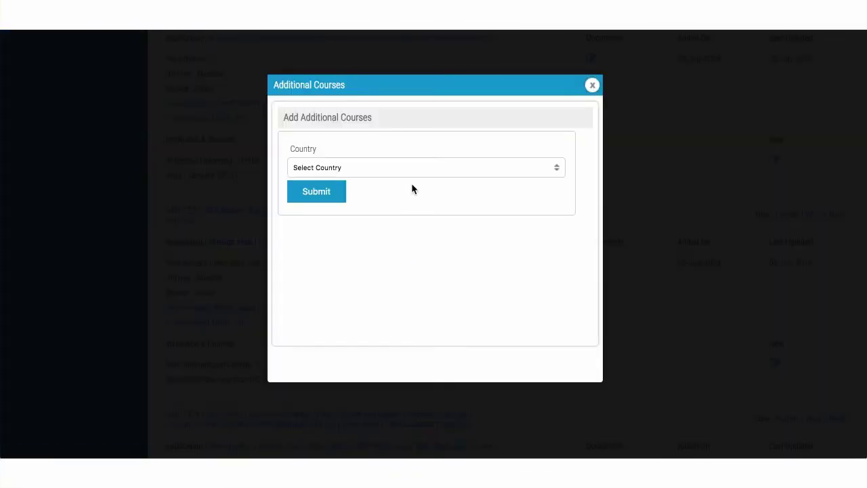
{"action": "left_click", "coordinate": [515, 172]}
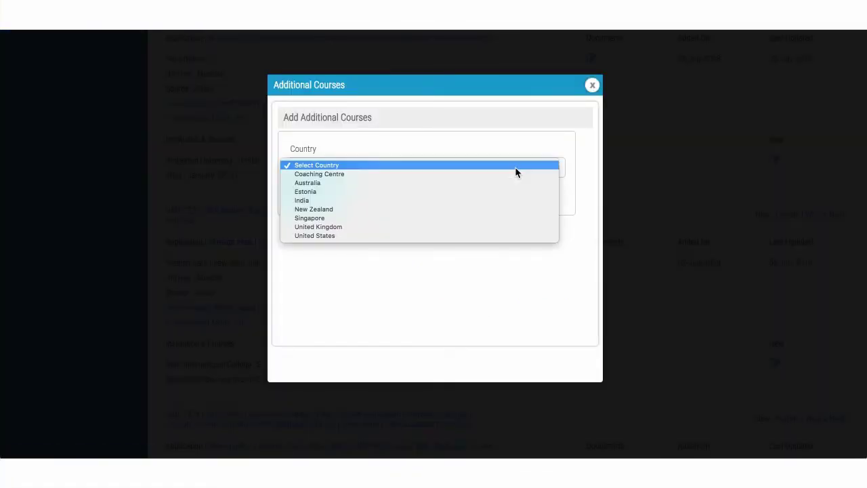
{"action": "left_click", "coordinate": [498, 183]}
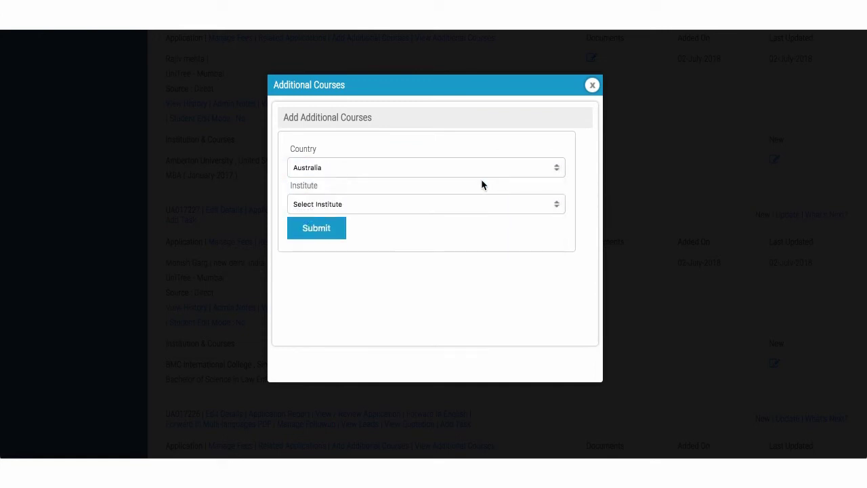
{"action": "left_click", "coordinate": [442, 215]}
{"action": "left_click", "coordinate": [442, 212]}
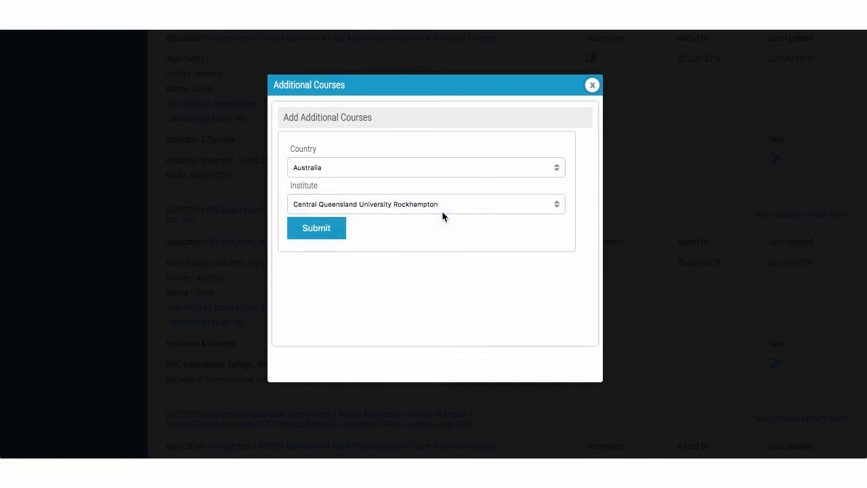
{"action": "left_click", "coordinate": [453, 242]}
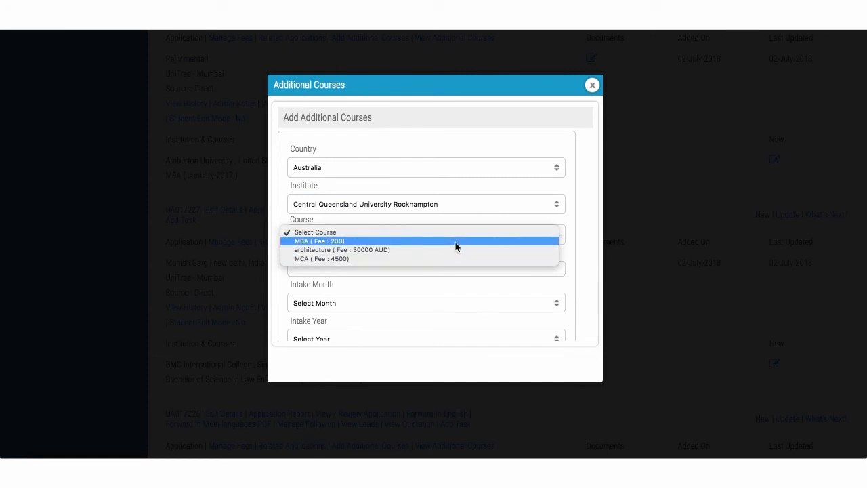
{"action": "left_click", "coordinate": [454, 241]}
{"action": "scroll", "coordinate": [410, 258], "scroll_direction": "down", "scroll_amount": 1}
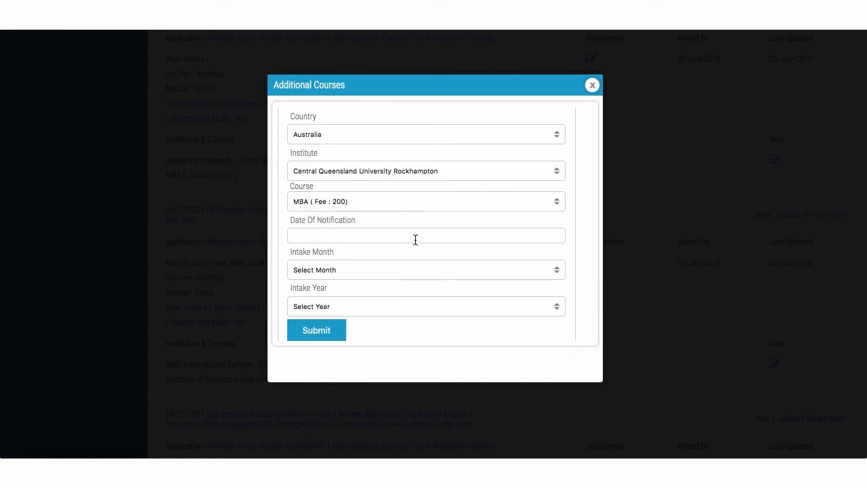
Set the additional course's date of notification to 2019-05-01
{"action": "left_click", "coordinate": [415, 238]}
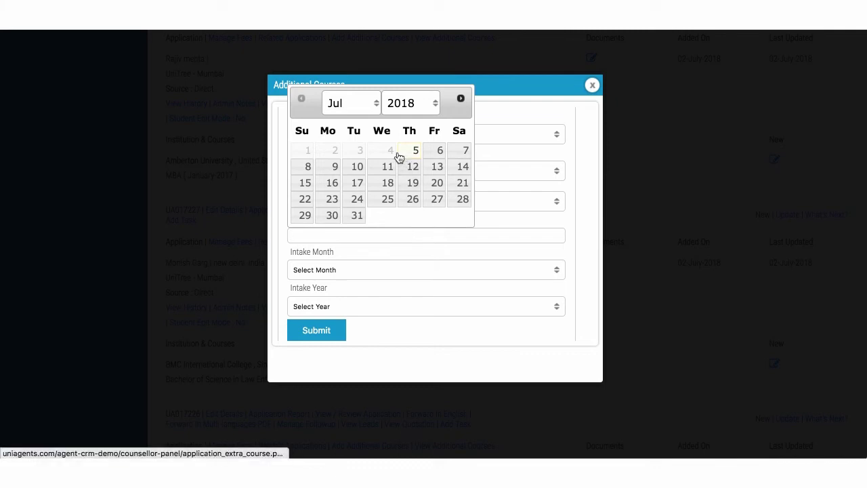
{"action": "left_click", "coordinate": [373, 105]}
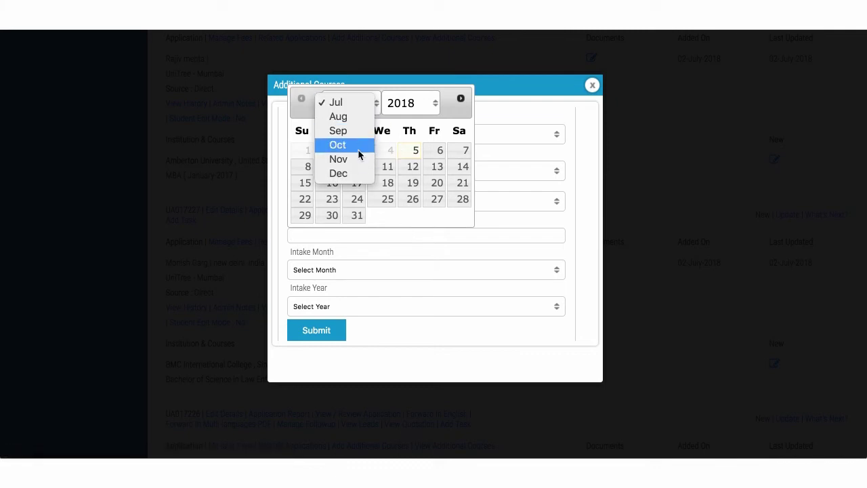
{"action": "left_click", "coordinate": [421, 101]}
{"action": "left_click", "coordinate": [421, 101]}
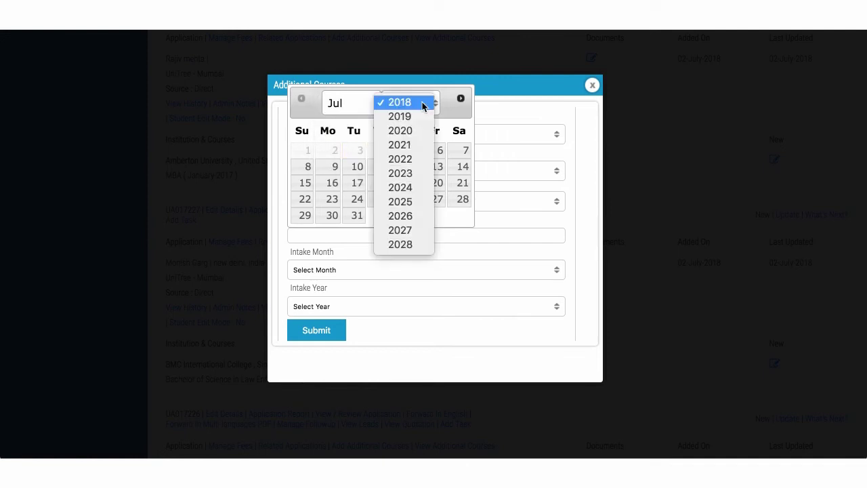
{"action": "left_click", "coordinate": [417, 115]}
{"action": "left_click", "coordinate": [355, 105]}
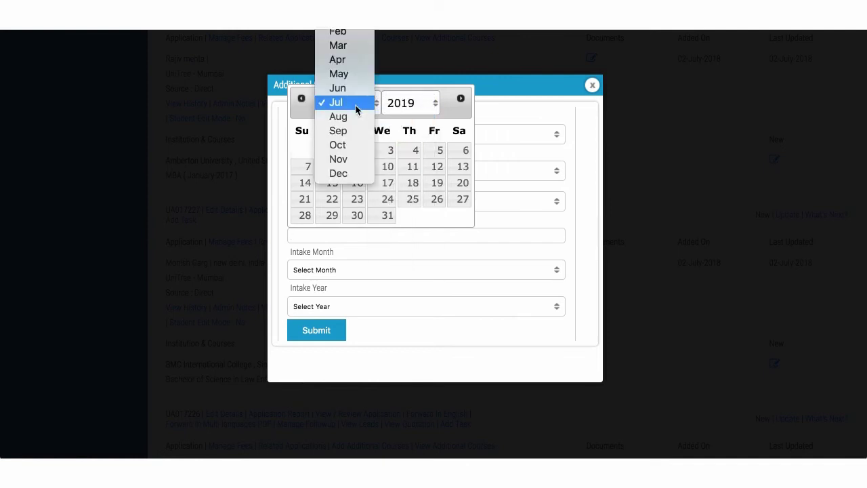
{"action": "left_click", "coordinate": [354, 72]}
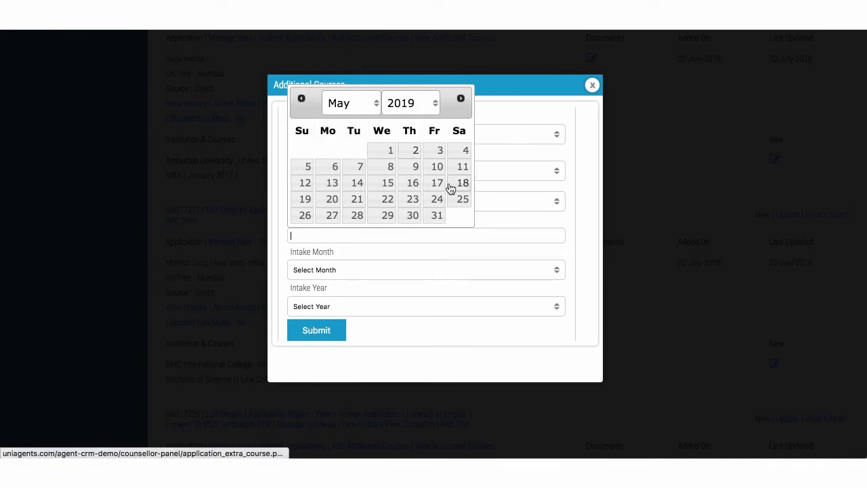
{"action": "left_click", "coordinate": [389, 152]}
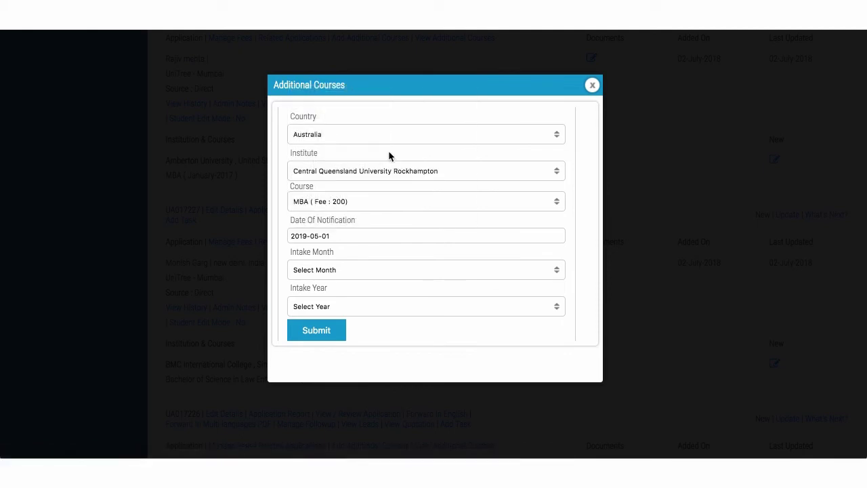
Review the intake month options for the additional course
{"action": "scroll", "coordinate": [383, 273], "scroll_direction": "down", "scroll_amount": 1}
{"action": "left_click", "coordinate": [391, 256]}
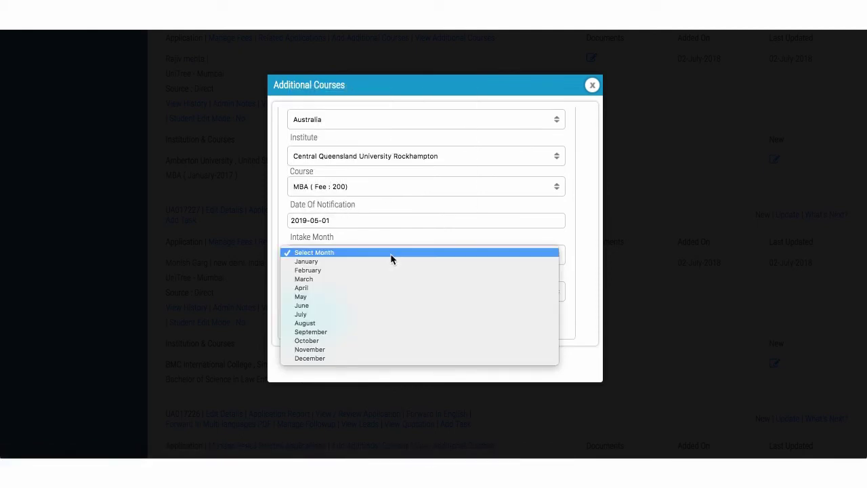
{"action": "left_click", "coordinate": [381, 313]}
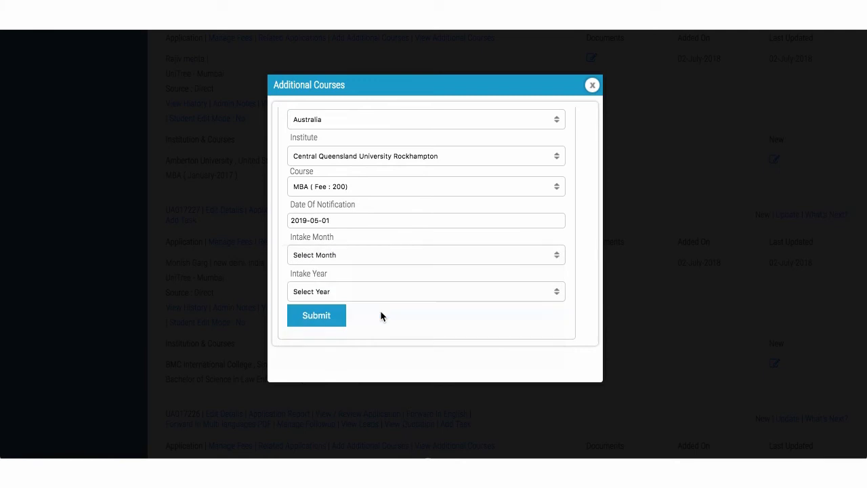
Set the additional course's intake to July 2019, review the form, and view the BMC International College application's additional courses
{"action": "scroll", "coordinate": [388, 290], "scroll_direction": "down", "scroll_amount": 1}
{"action": "left_click", "coordinate": [393, 283]}
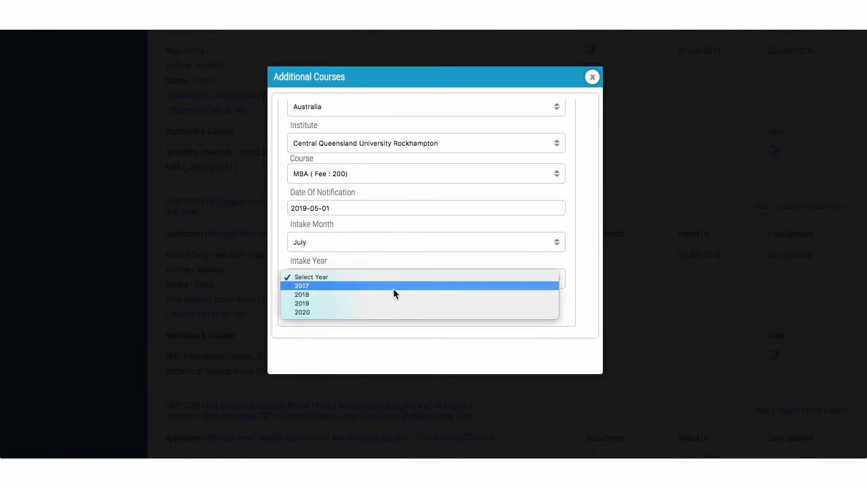
{"action": "left_click", "coordinate": [392, 304]}
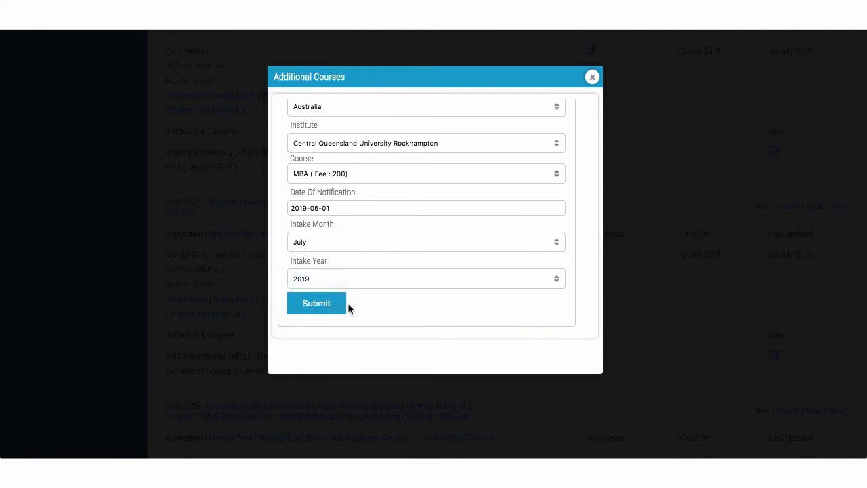
{"action": "scroll", "coordinate": [424, 237], "scroll_direction": "up", "scroll_amount": 3}
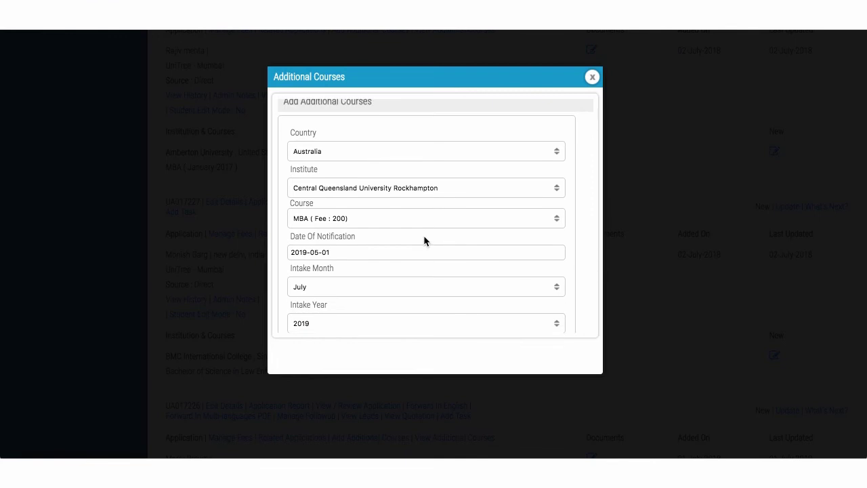
{"action": "scroll", "coordinate": [424, 236], "scroll_direction": "down", "scroll_amount": 3}
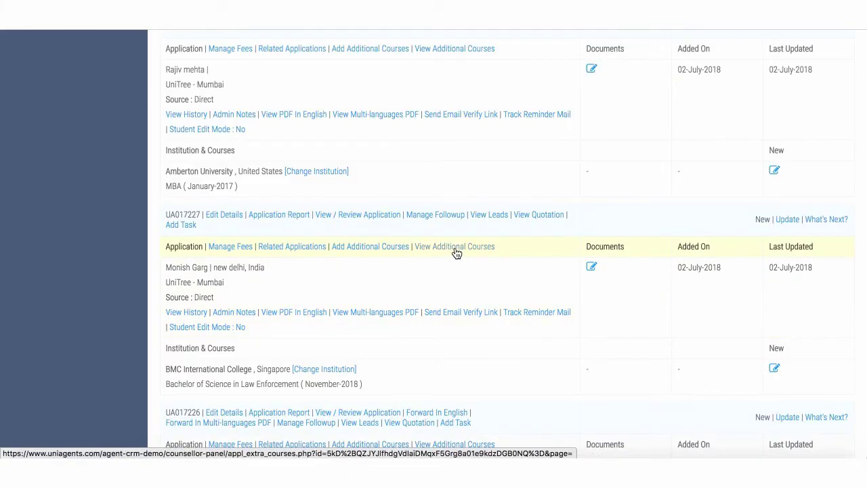
{"action": "left_click", "coordinate": [455, 249]}
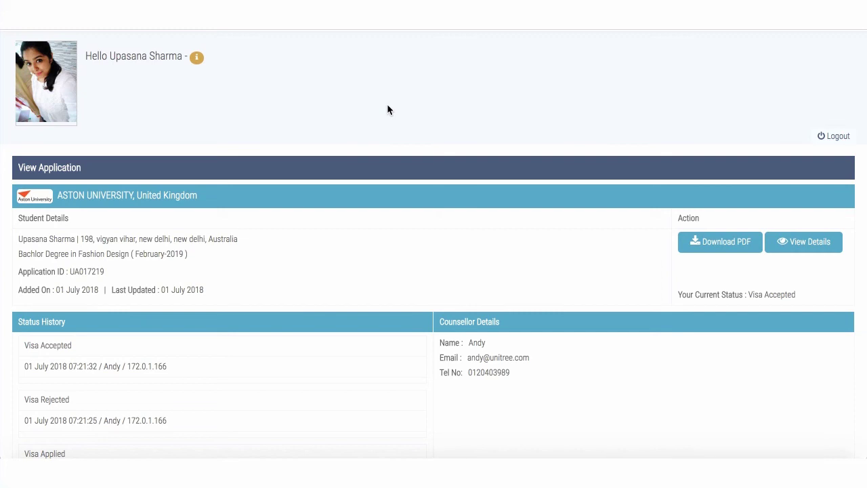
Examine the Aston University application's status history and counsellor details in the student panel
{"action": "scroll", "coordinate": [344, 203], "scroll_direction": "down", "scroll_amount": 1}
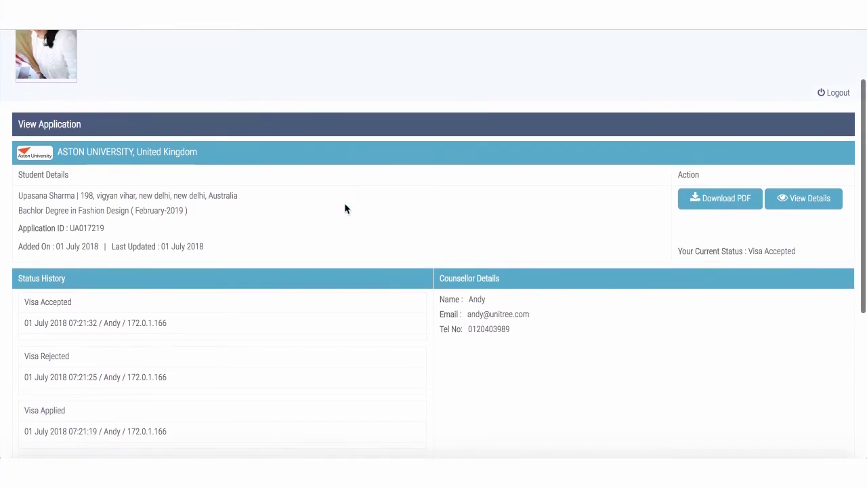
{"action": "scroll", "coordinate": [347, 288], "scroll_direction": "down", "scroll_amount": 2}
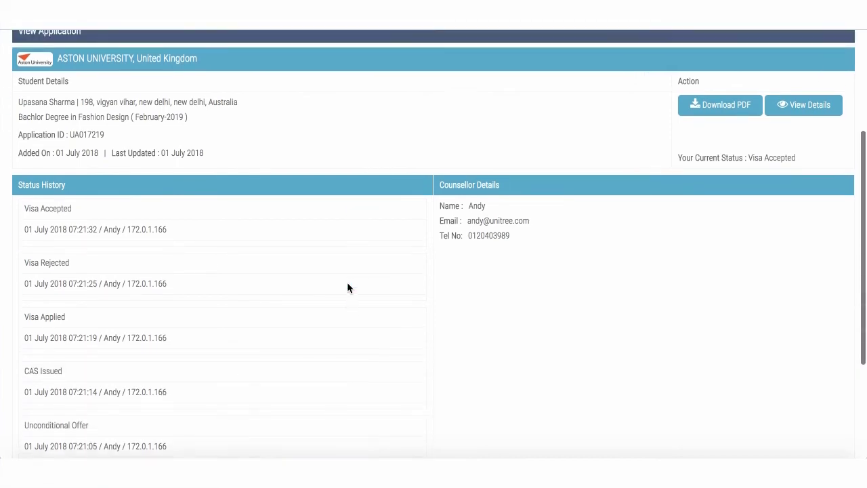
{"action": "scroll", "coordinate": [347, 287], "scroll_direction": "down", "scroll_amount": 4}
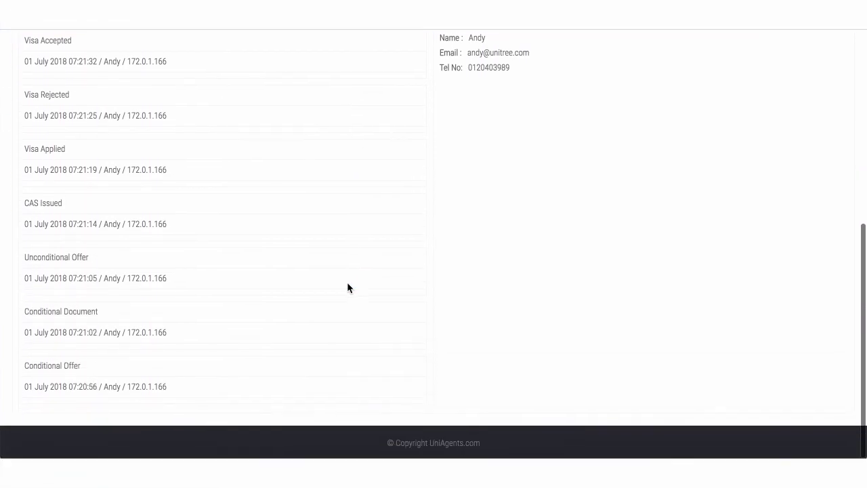
{"action": "scroll", "coordinate": [173, 122], "scroll_direction": "up", "scroll_amount": 2}
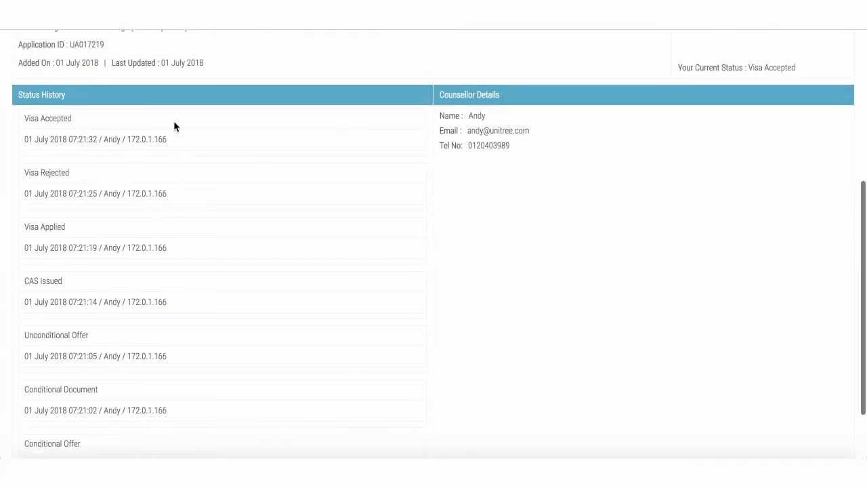
{"action": "scroll", "coordinate": [173, 120], "scroll_direction": "up", "scroll_amount": 1}
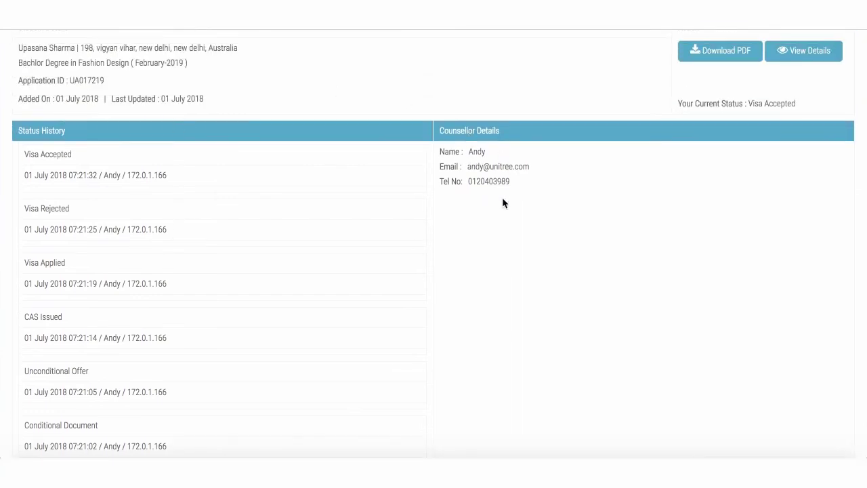
{"action": "scroll", "coordinate": [503, 201], "scroll_direction": "up", "scroll_amount": 1}
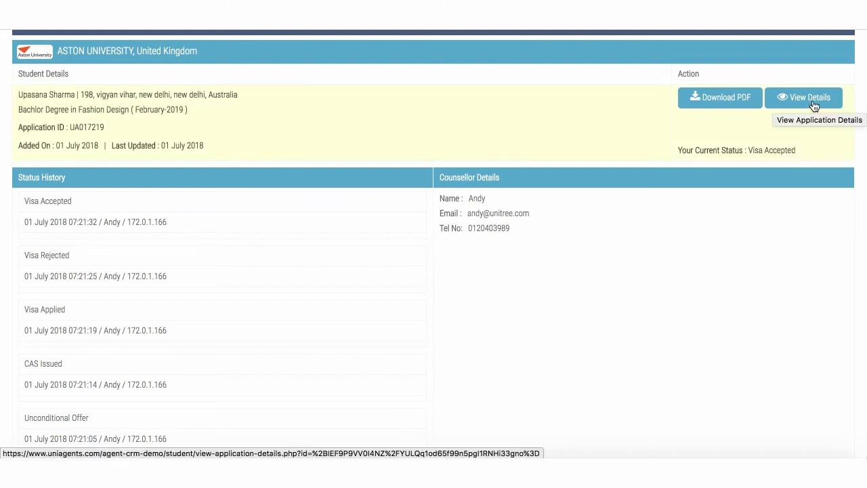
Open the Aston University application's details in a new tab and review them through to the additional documents section
{"action": "right_click", "coordinate": [813, 106]}
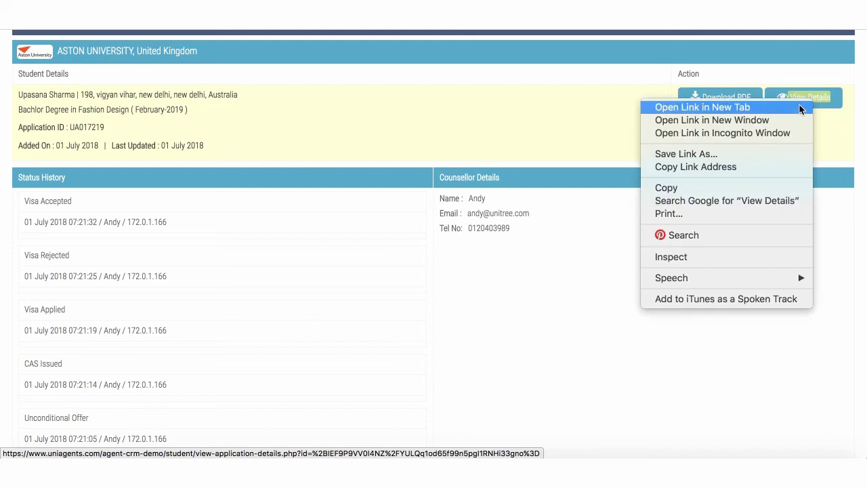
{"action": "left_click", "coordinate": [799, 106]}
{"action": "key", "text": "ctrl+Tab"}
{"action": "scroll", "coordinate": [803, 294], "scroll_direction": "down", "scroll_amount": 20}
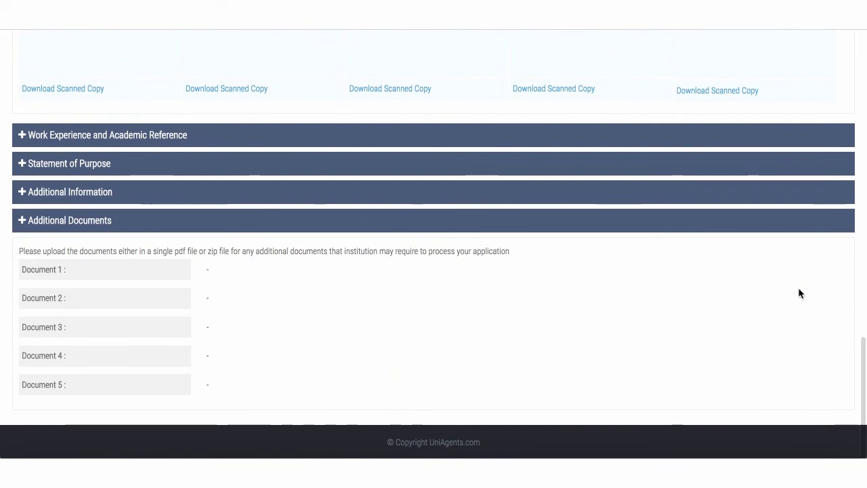
{"action": "scroll", "coordinate": [710, 273], "scroll_direction": "up", "scroll_amount": 5}
{"action": "scroll", "coordinate": [710, 269], "scroll_direction": "up", "scroll_amount": 10}
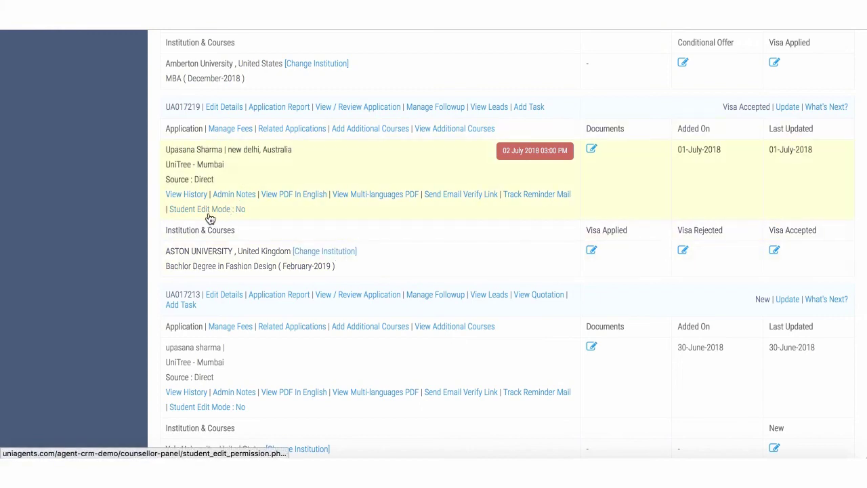
Grant the student edit permission for the Aston University application by setting Student Edit Mode to Yes
{"action": "scroll", "coordinate": [215, 271], "scroll_direction": "up", "scroll_amount": 2}
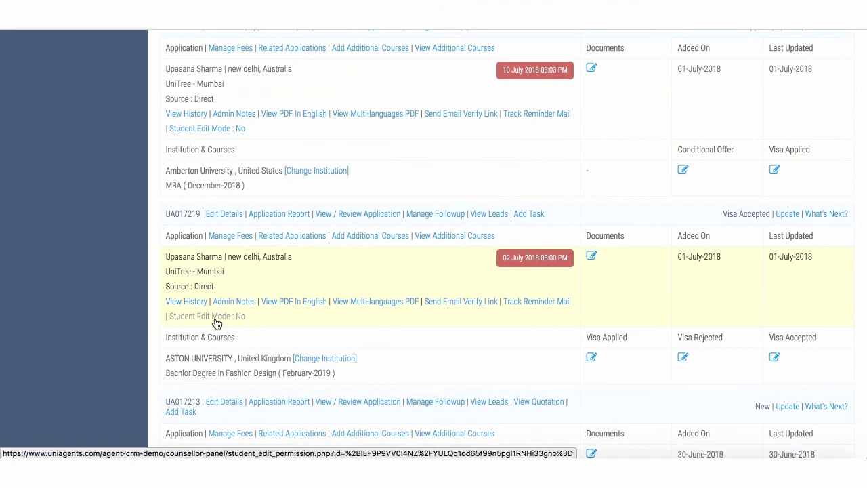
{"action": "left_click", "coordinate": [216, 322]}
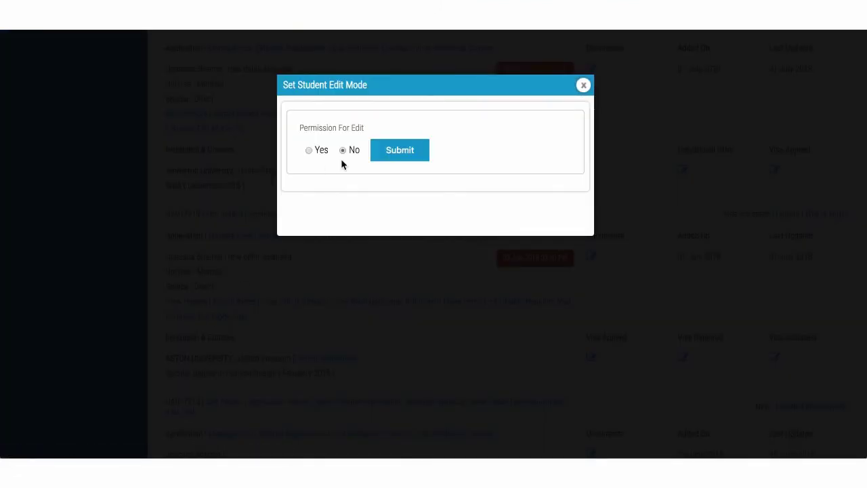
{"action": "left_click", "coordinate": [309, 150]}
{"action": "left_click", "coordinate": [399, 150]}
{"action": "left_click", "coordinate": [583, 85]}
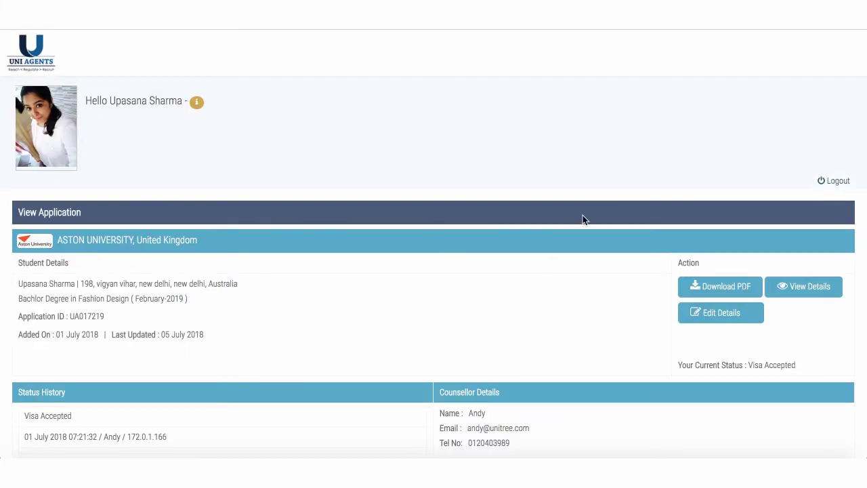
Open the Aston University application for editing in the student panel and review its sections from personal information to additional documents
{"action": "scroll", "coordinate": [546, 250], "scroll_direction": "down", "scroll_amount": 1}
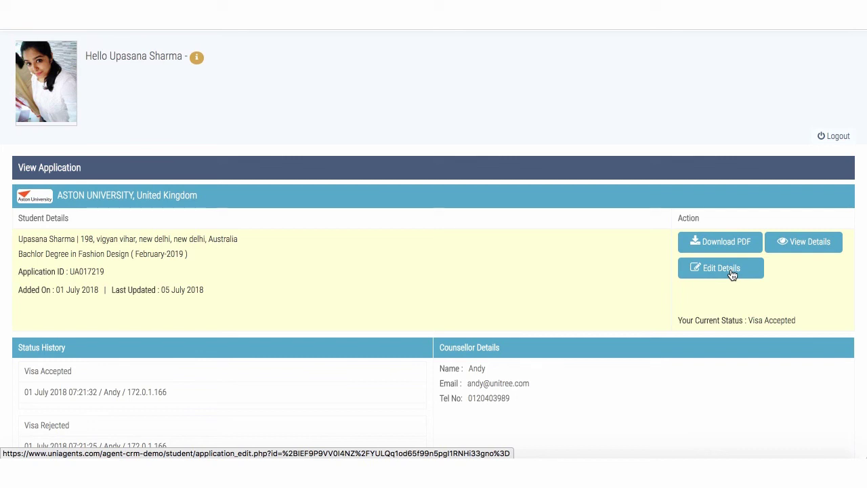
{"action": "left_click", "coordinate": [731, 271]}
{"action": "scroll", "coordinate": [538, 285], "scroll_direction": "down", "scroll_amount": 2}
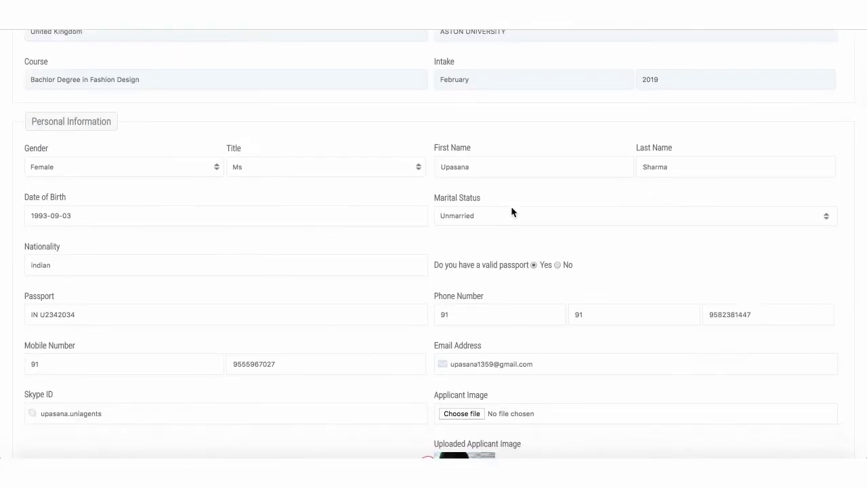
{"action": "scroll", "coordinate": [436, 304], "scroll_direction": "down", "scroll_amount": 10}
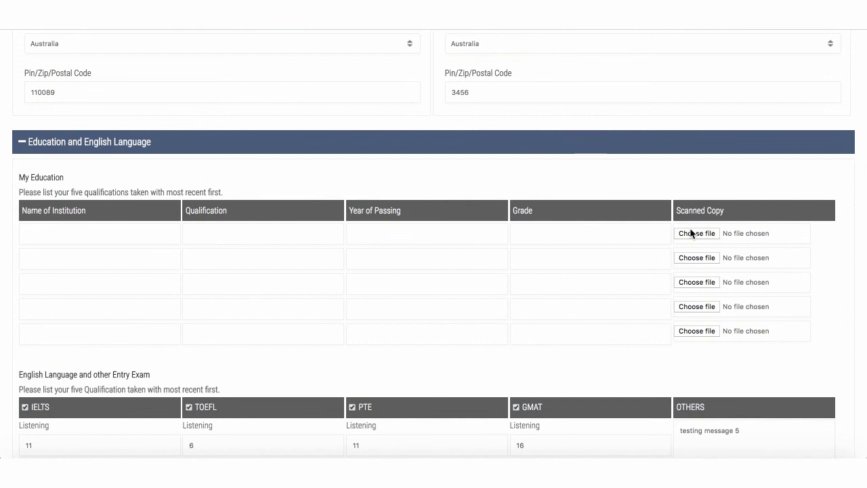
{"action": "scroll", "coordinate": [528, 300], "scroll_direction": "down", "scroll_amount": 5}
{"action": "scroll", "coordinate": [529, 301], "scroll_direction": "down", "scroll_amount": 8}
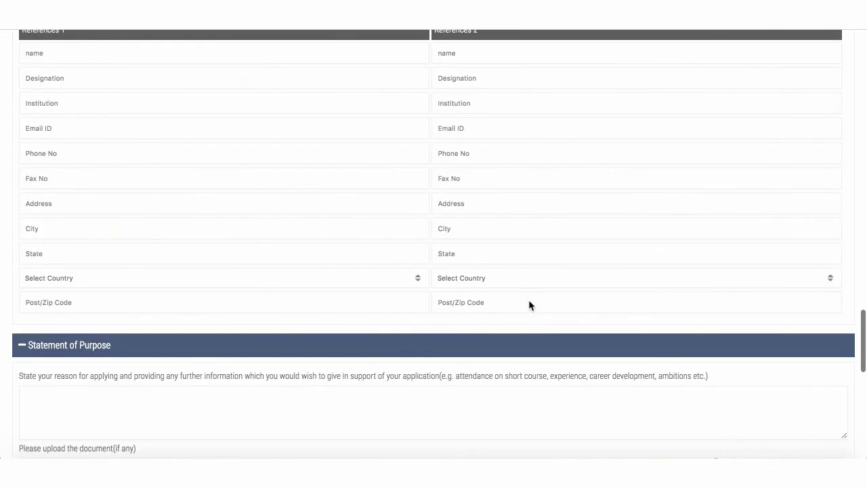
{"action": "scroll", "coordinate": [529, 305], "scroll_direction": "down", "scroll_amount": 6}
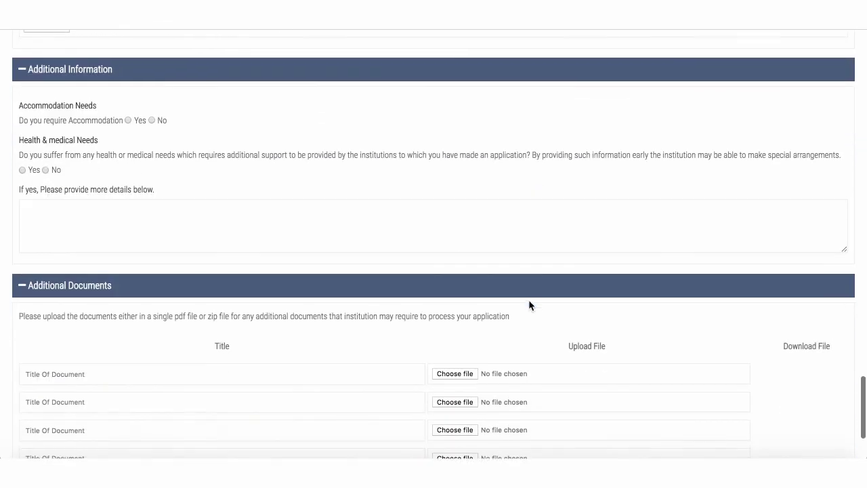
{"action": "scroll", "coordinate": [528, 300], "scroll_direction": "down", "scroll_amount": 3}
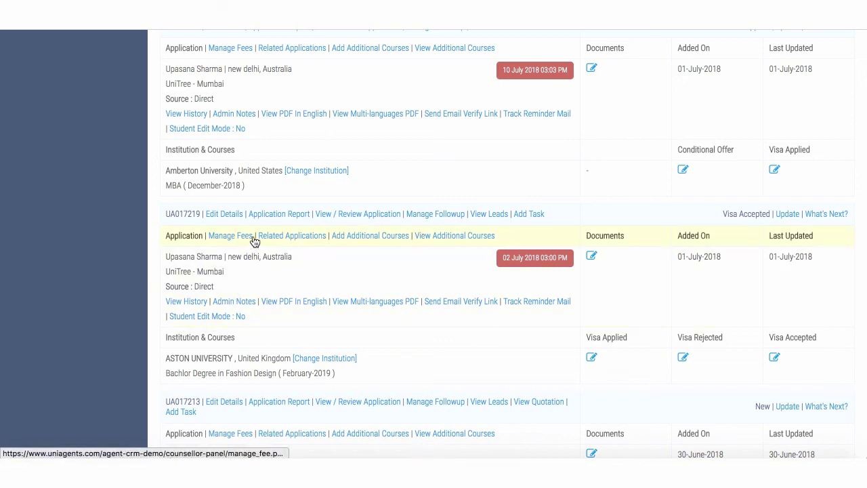
Locate the Student Edit Mode setting of the Aston University application in the counsellor's applications list
{"action": "scroll", "coordinate": [270, 220], "scroll_direction": "down", "scroll_amount": 3}
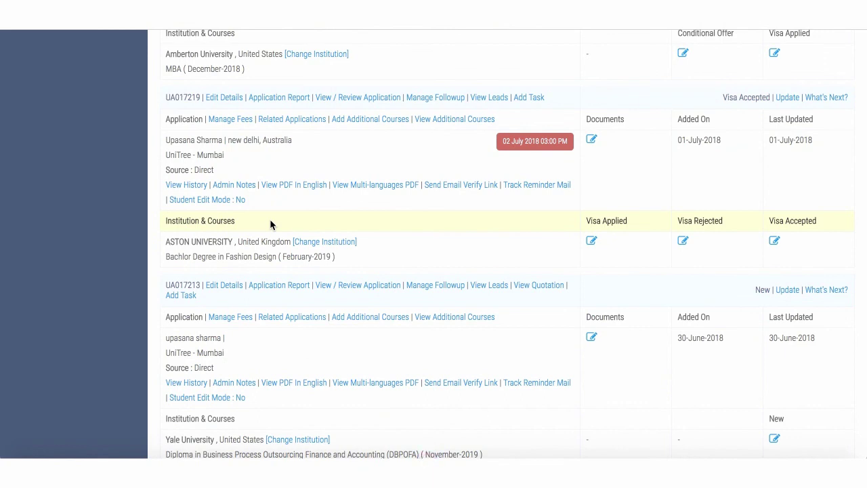
{"action": "left_click", "coordinate": [226, 202]}
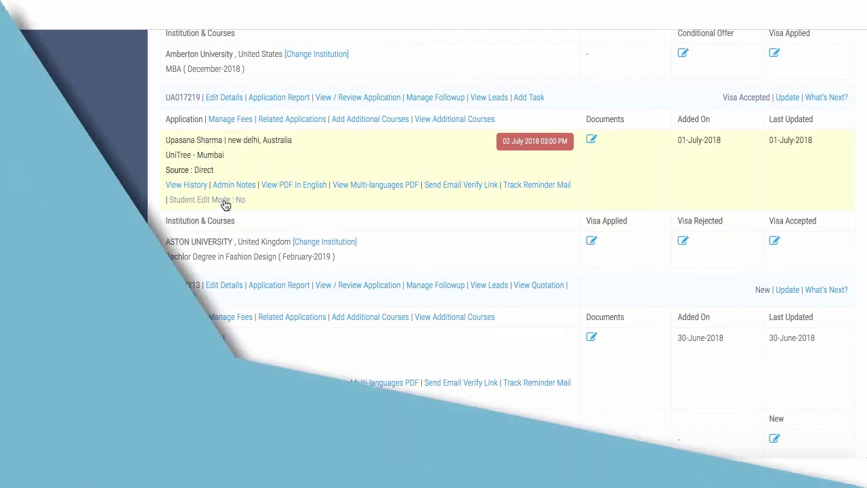